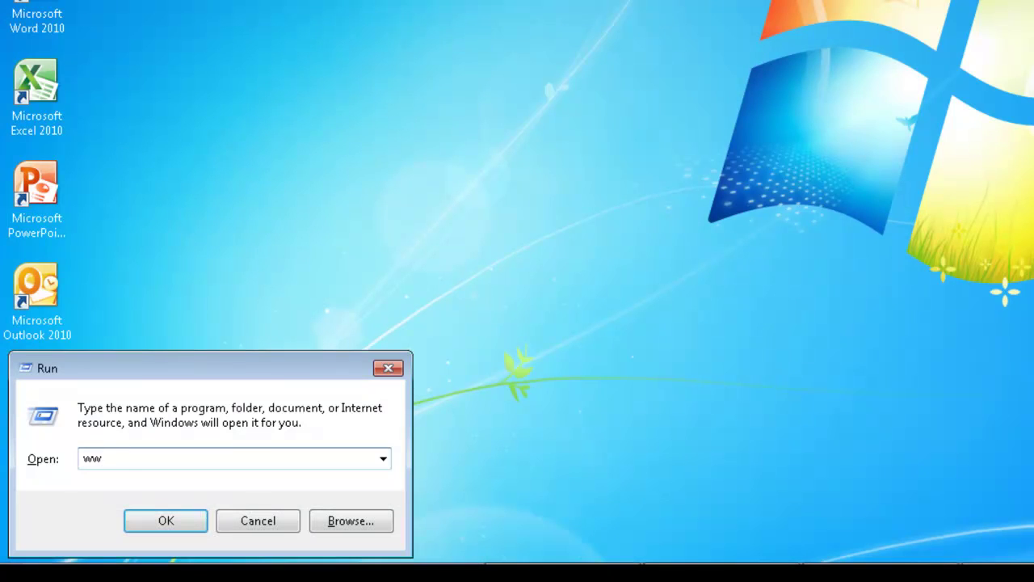
text(windoweyesforoffic)
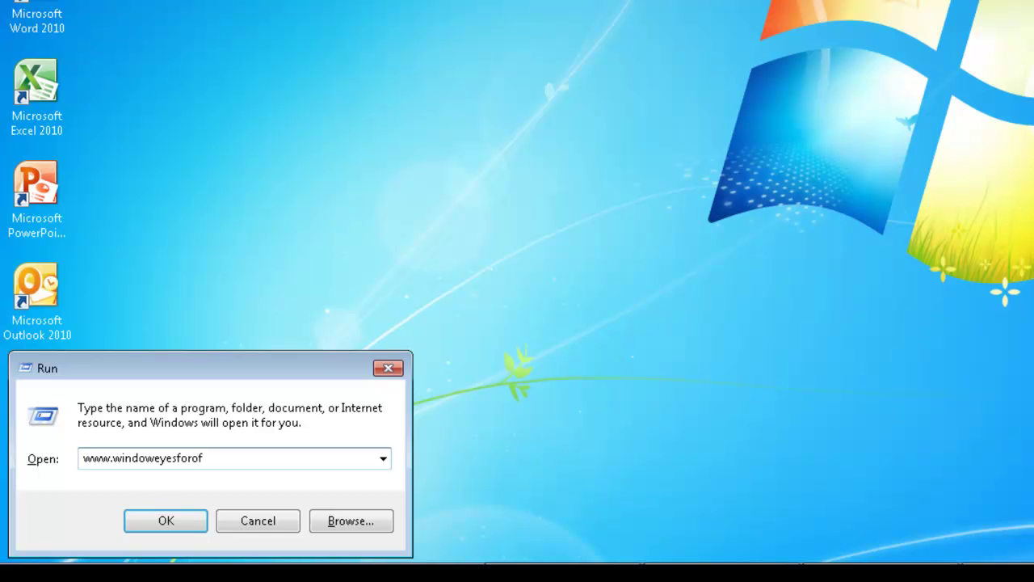
text(e.com)
key(Return)
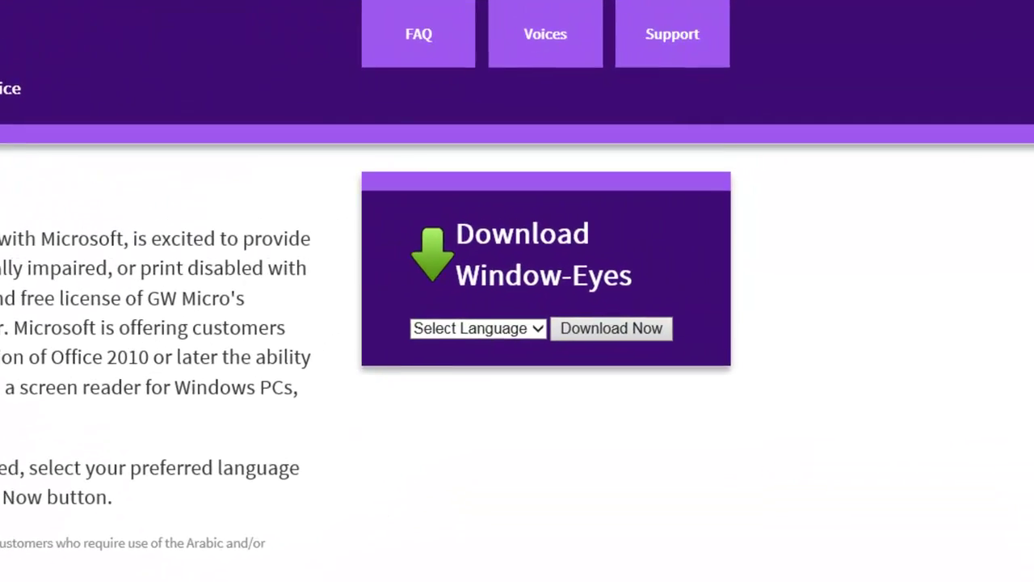
Choose English in the Select Language combo box on the Window-Eyes page.
key(c)
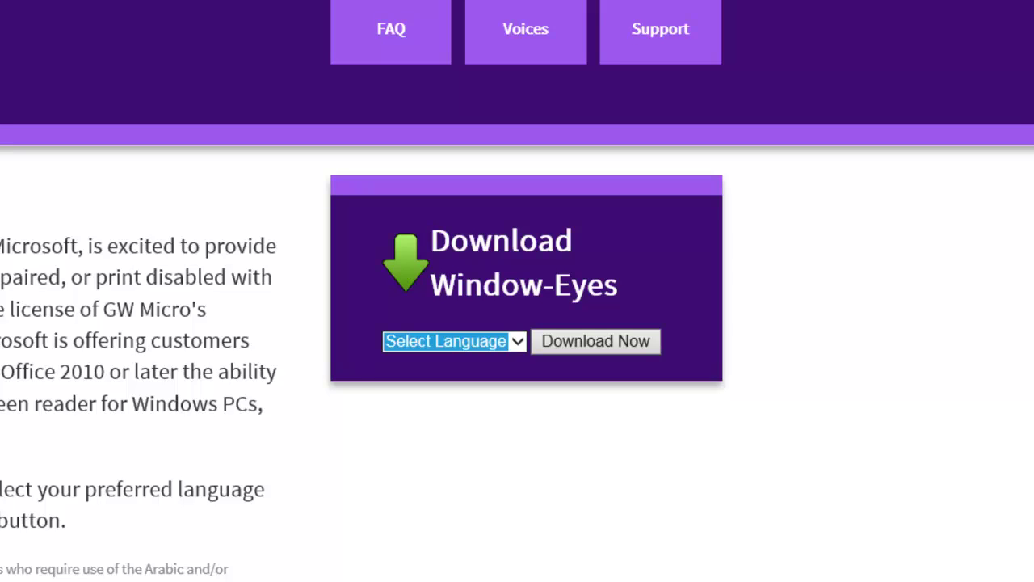
key(Return)
key(e)
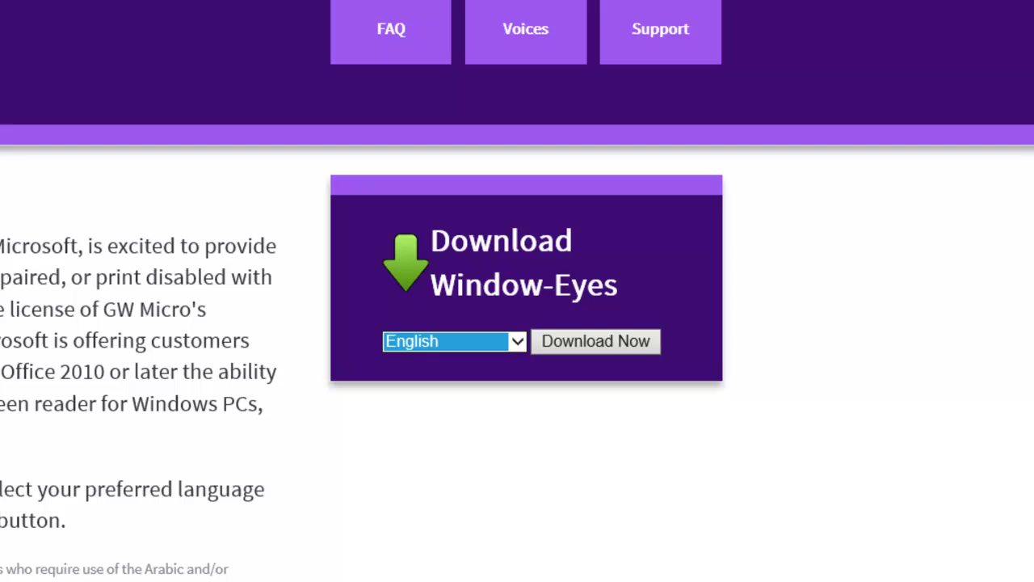
Activate Download Now to request the 137 MB WindowEyesForOfficeEnglish8400.exe installer.
key(Tab)
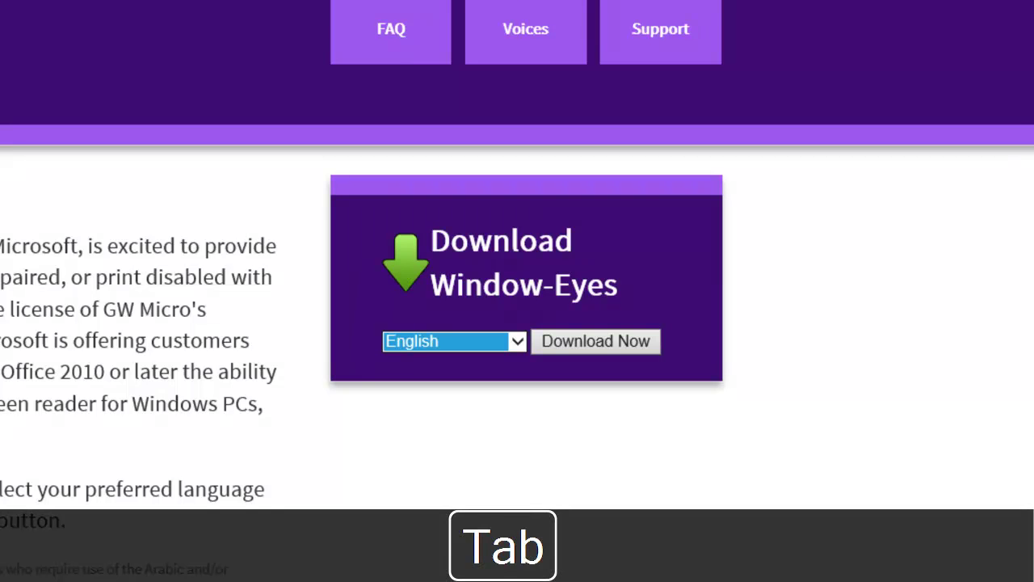
key(Tab)
key(Return)
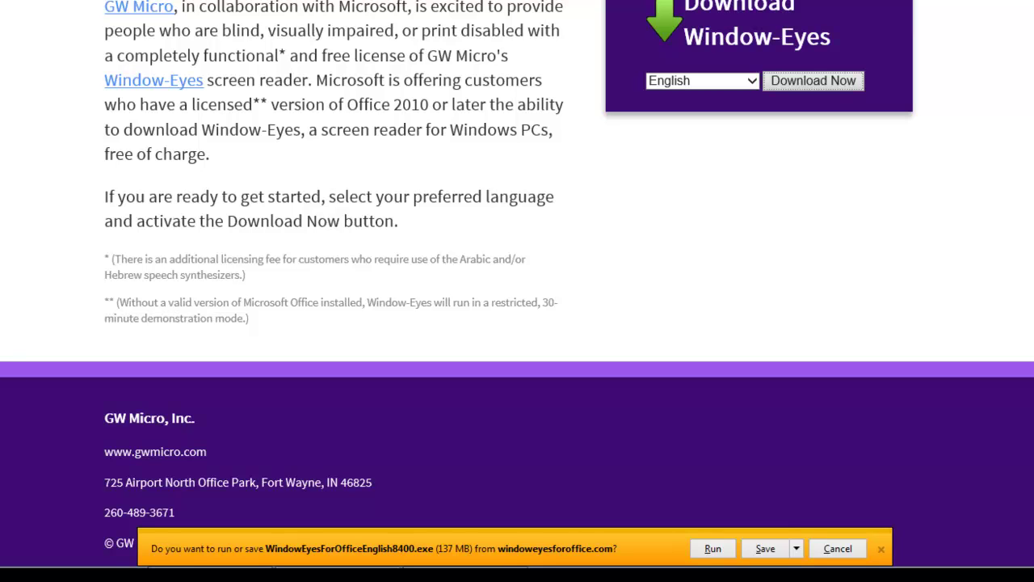
Save WindowEyesForOfficeEnglish8400 (1).exe from the download bar until it reaches 95%.
key(alt+s)
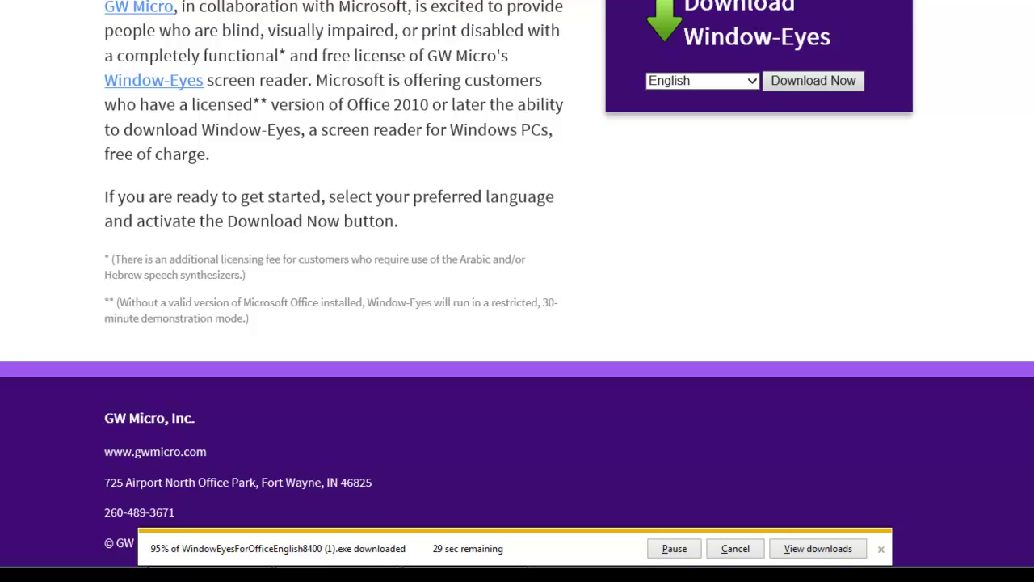
key(Insert+n)
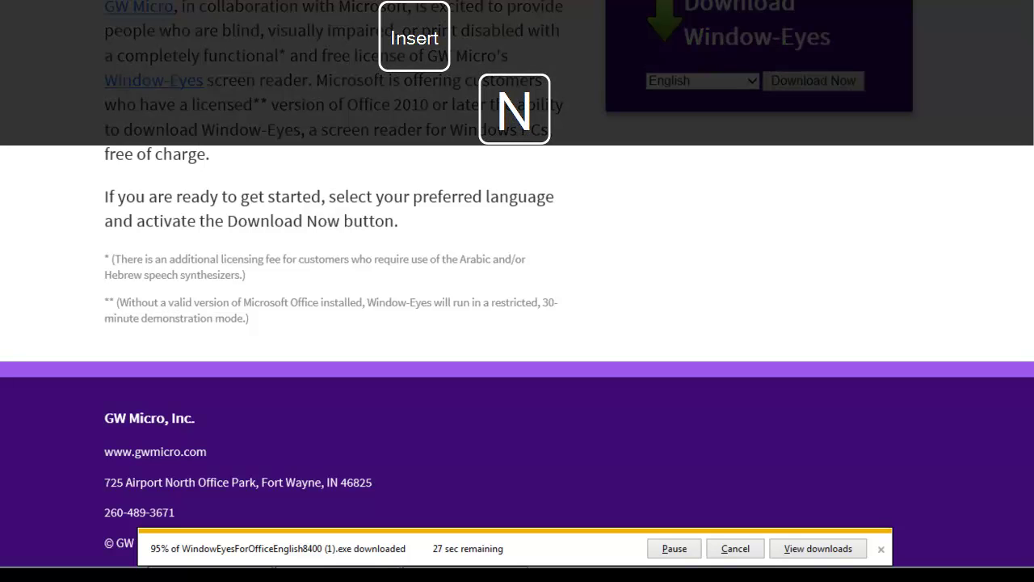
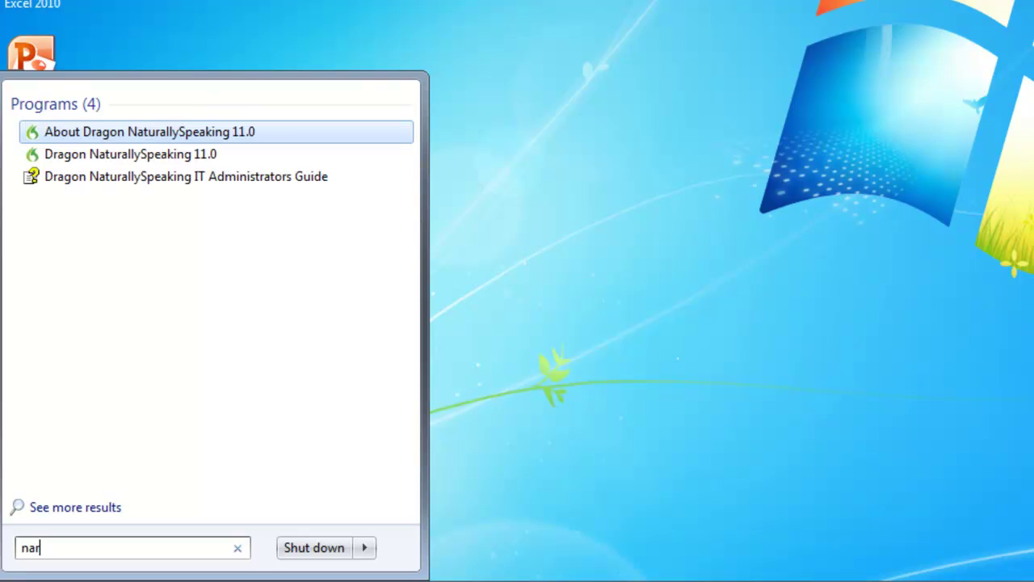
Complete the 'narrator' search in the Start menu and launch Narrator.
text(or)
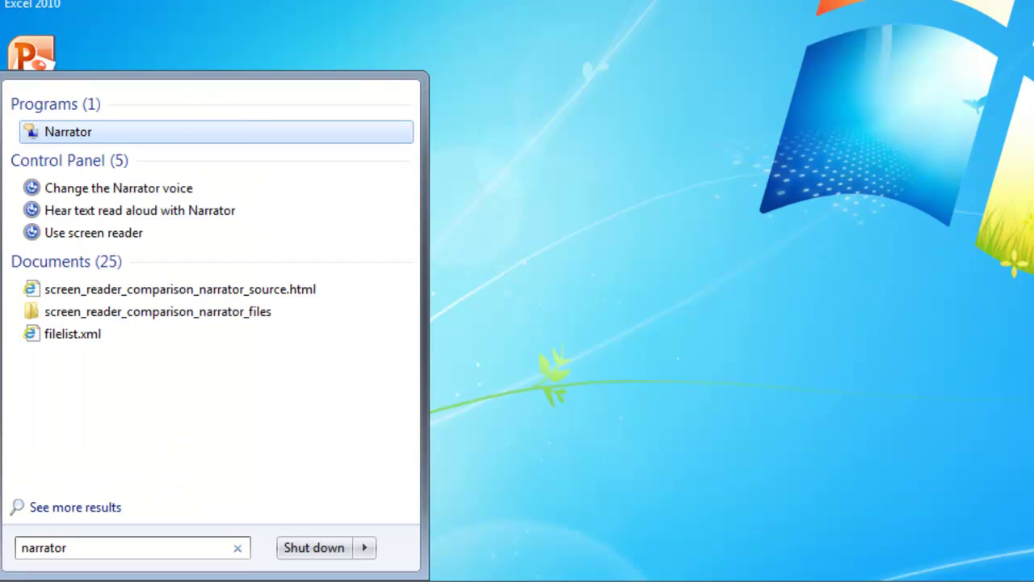
key(Return)
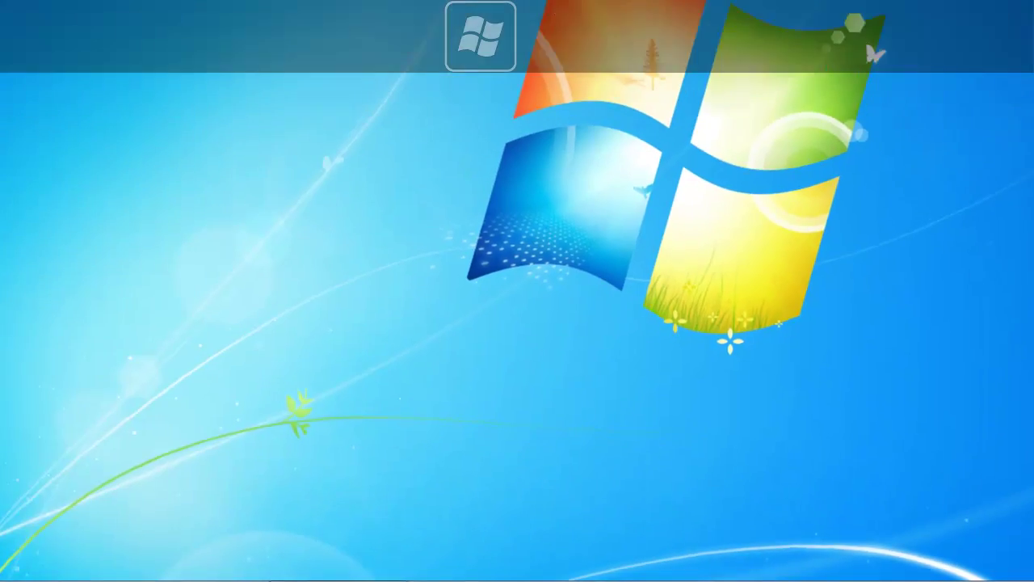
Search the Start menu for 'downloads' and open the Downloads folder.
key(super)
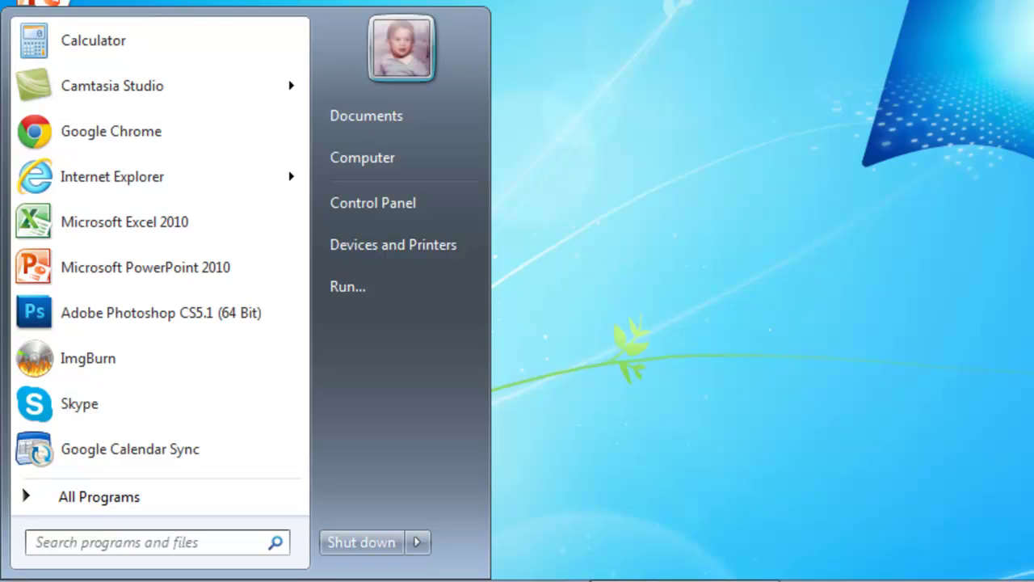
text(d)
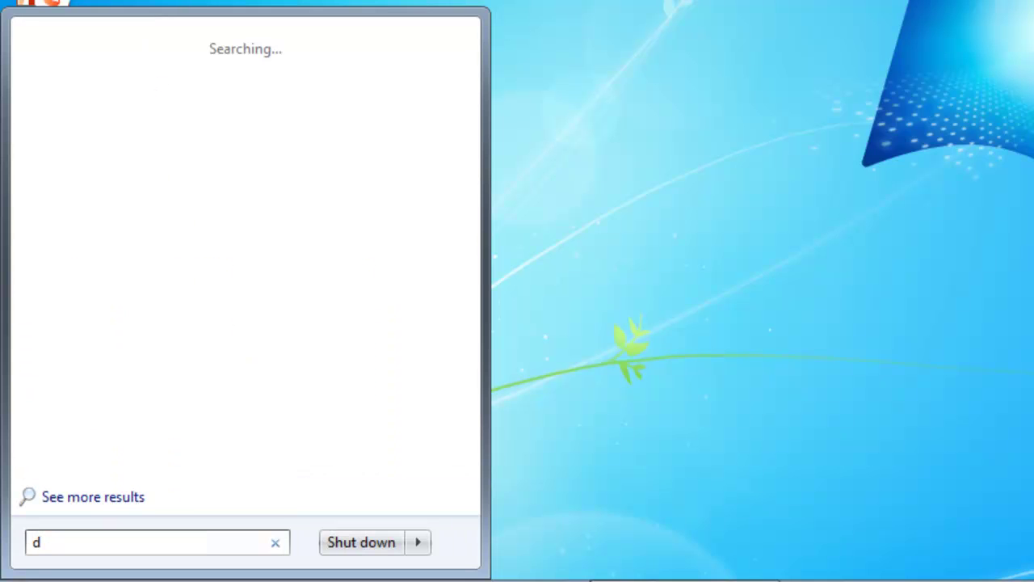
text(ownlo)
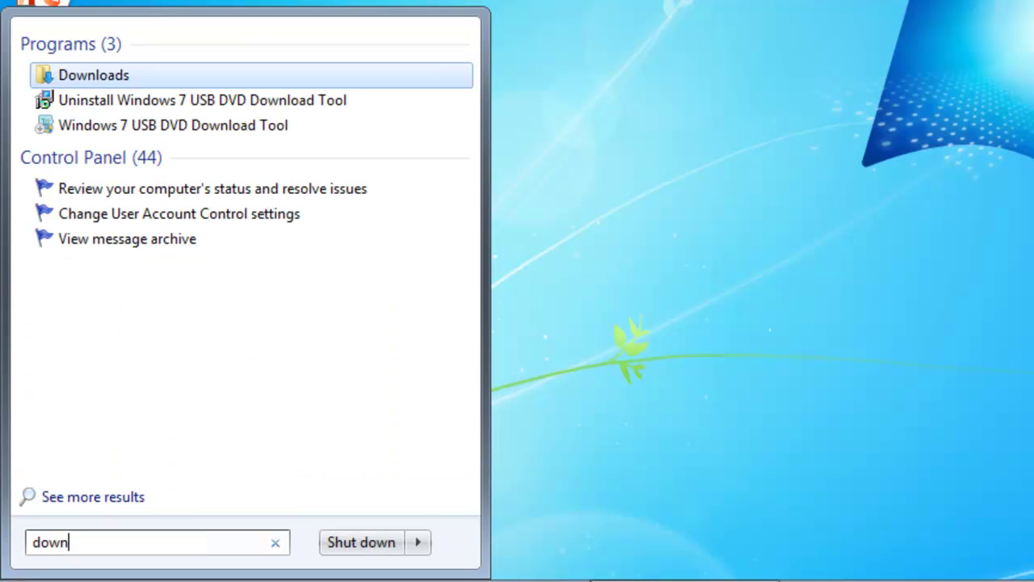
text(ads)
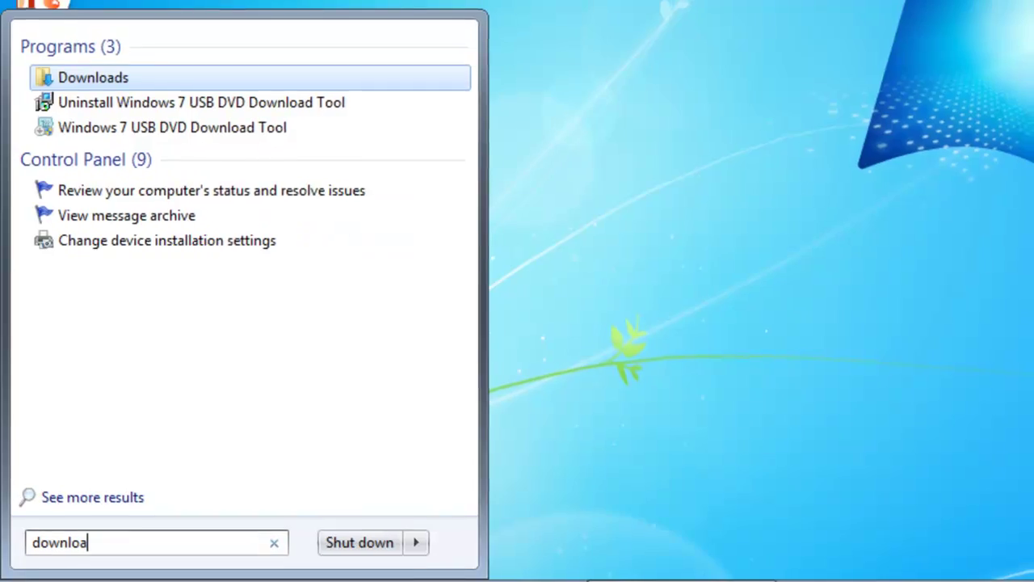
key(Return)
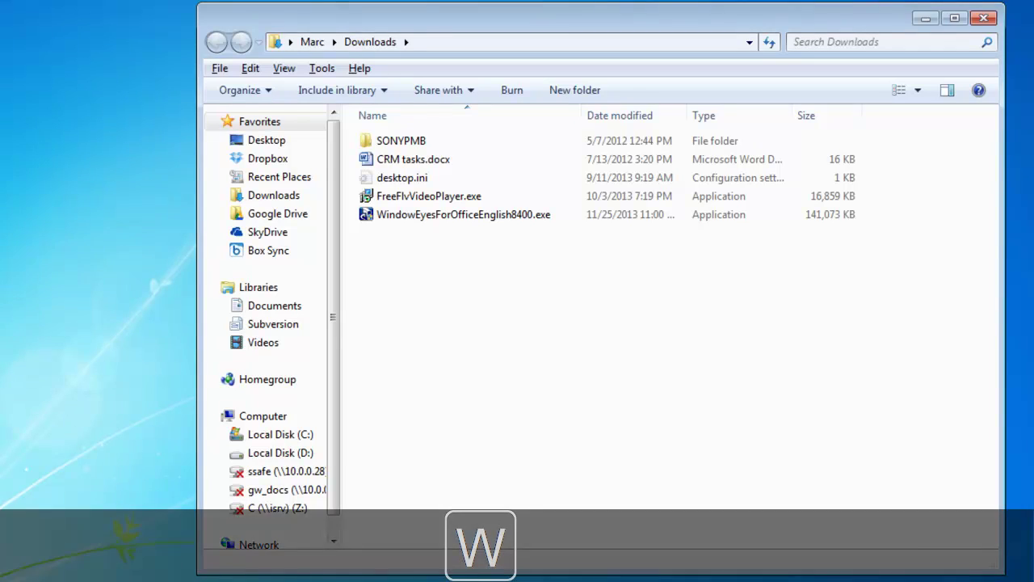
Run WindowEyesForOfficeEnglish8400.exe from the Downloads folder.
key(w)
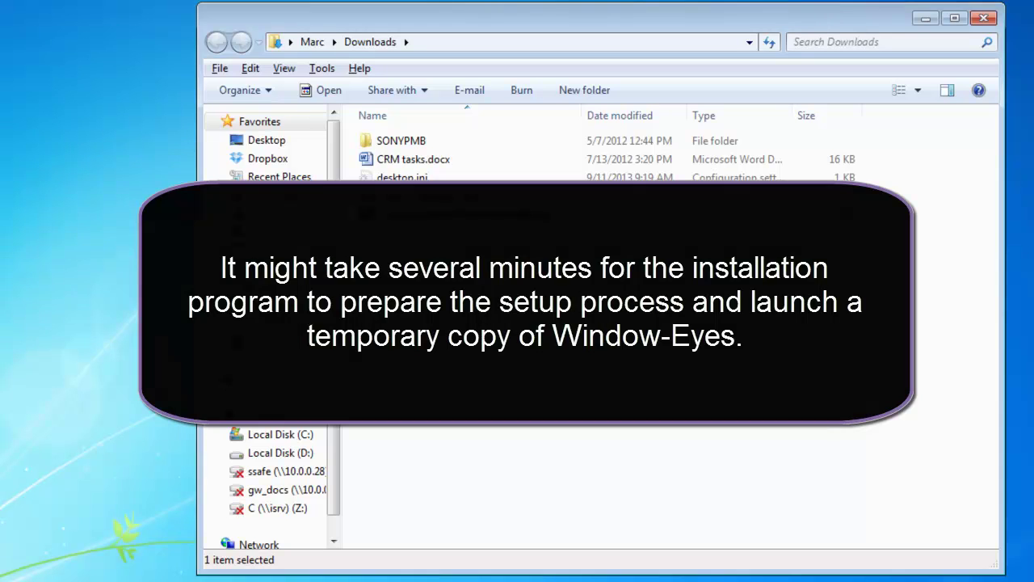
key(Return)
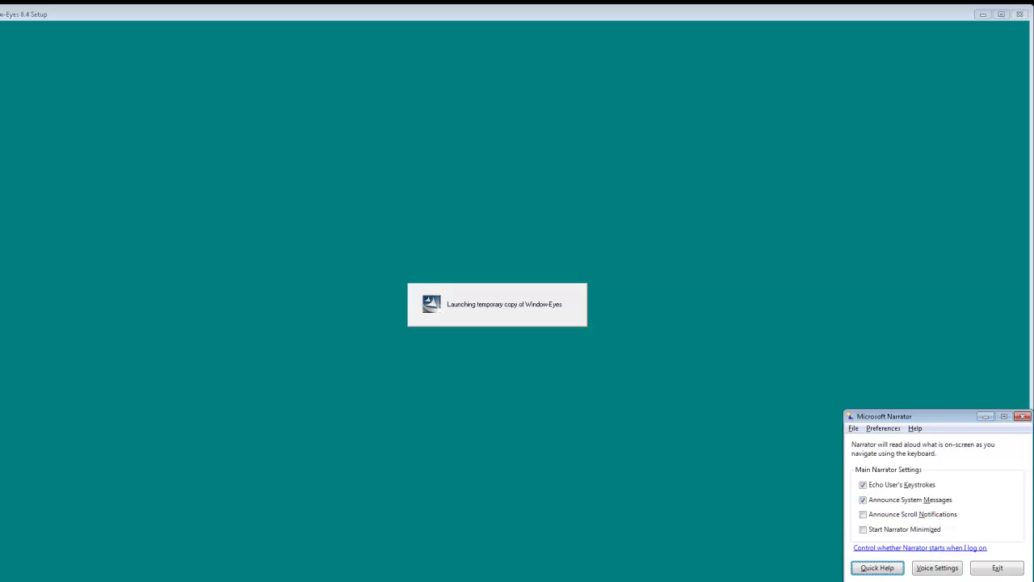
Switch to the Narrator window and exit Narrator, confirming Yes.
key(alt+Tab)
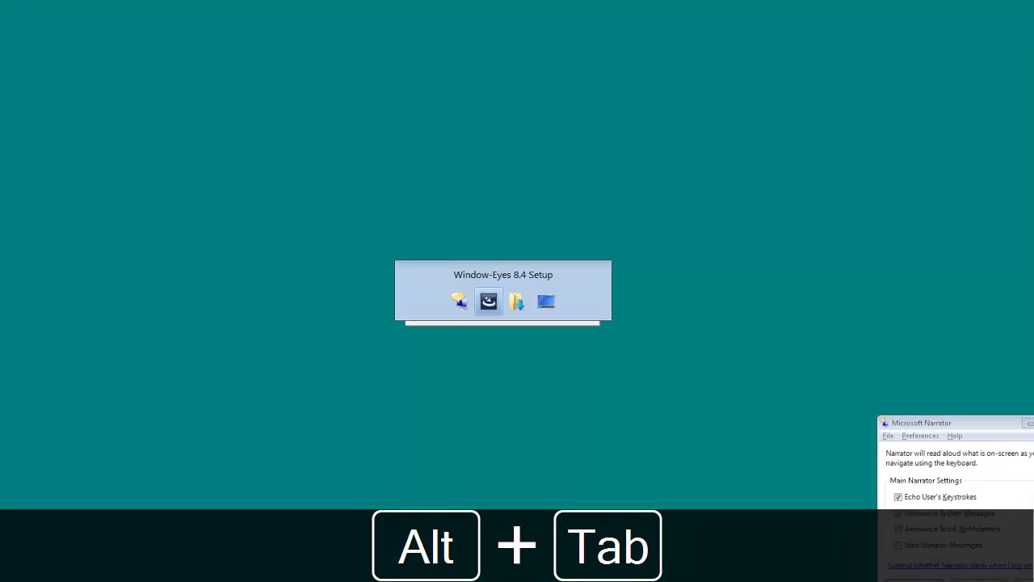
key(alt+Tab)
key(alt+Tab)
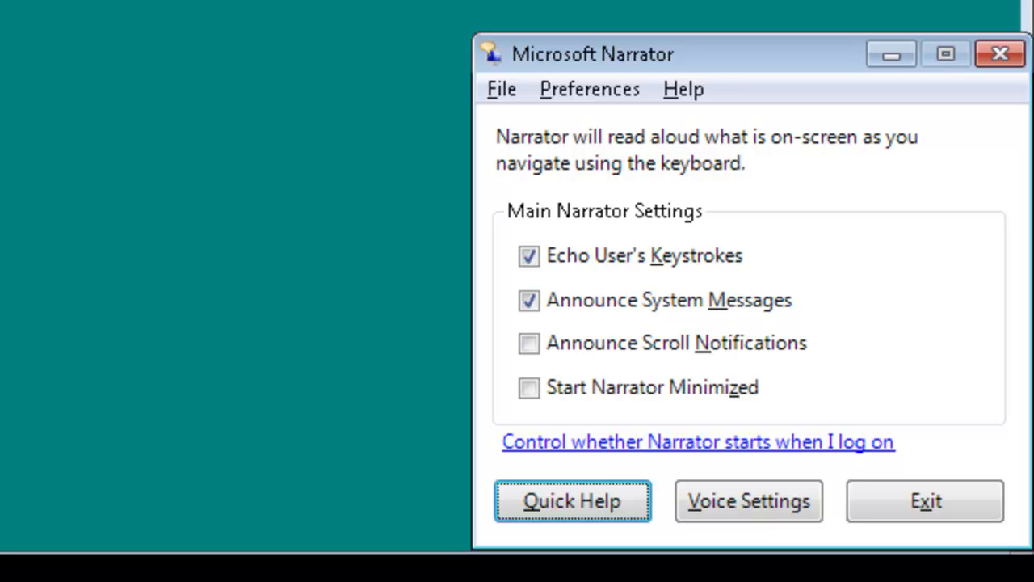
key(alt+x)
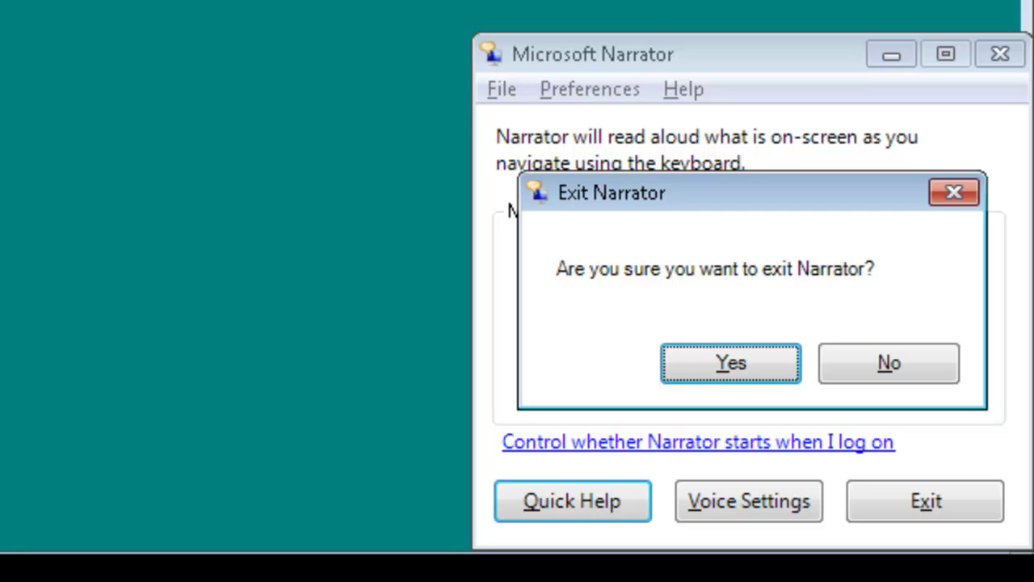
key(Return)
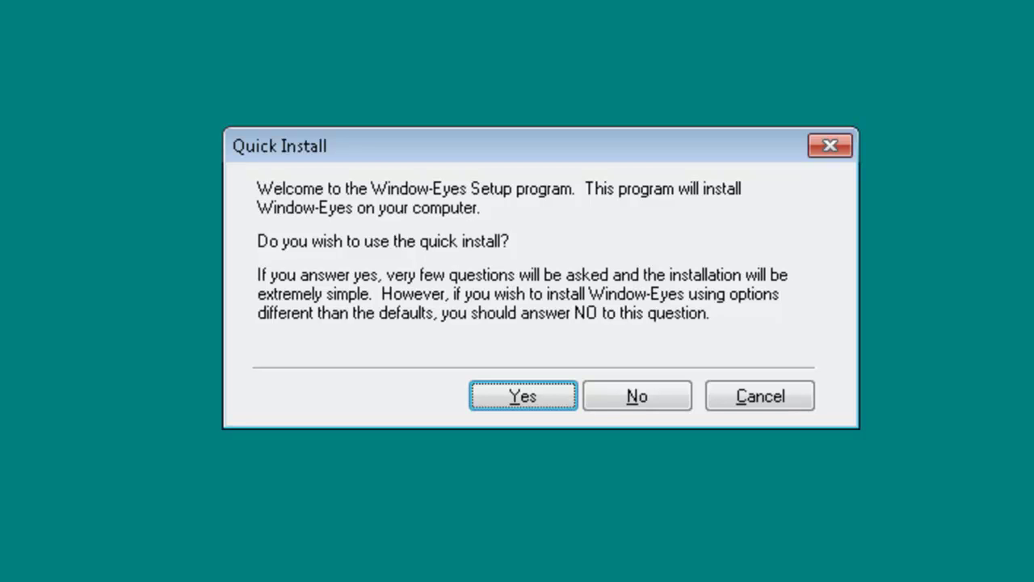
Answer Yes to the Quick Install dialog to reach the User Information page.
key(Return)
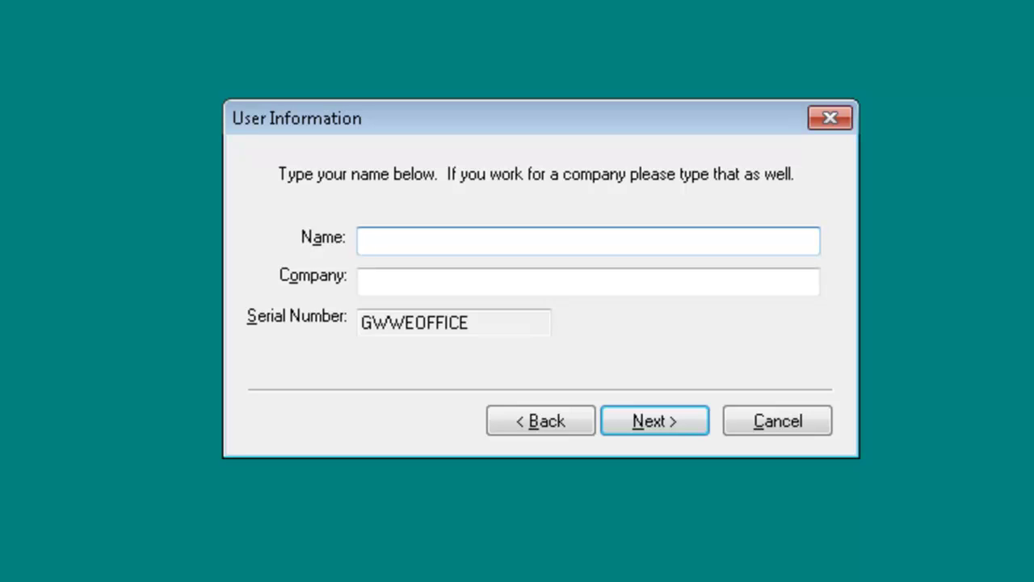
Enter the user's name and company 'GW Micro', then continue to the license agreement.
text(Marc)
click(361, 281)
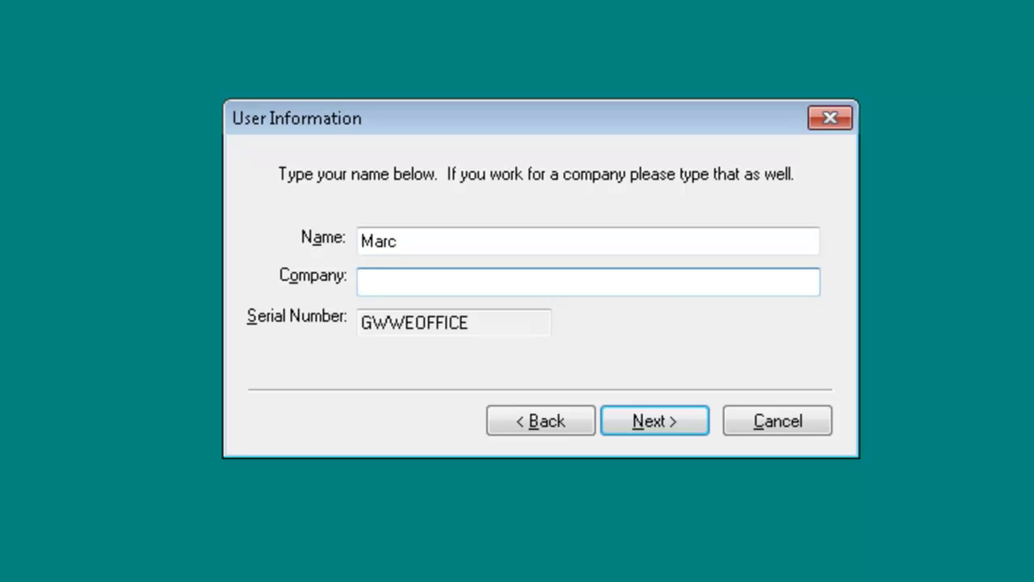
text(GW Mic)
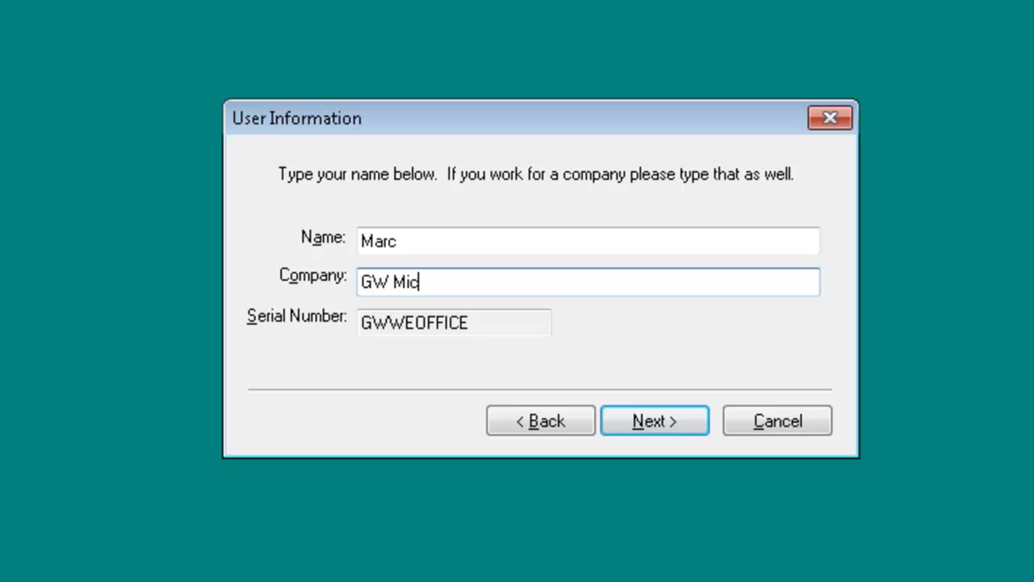
text(ro)
key(Return)
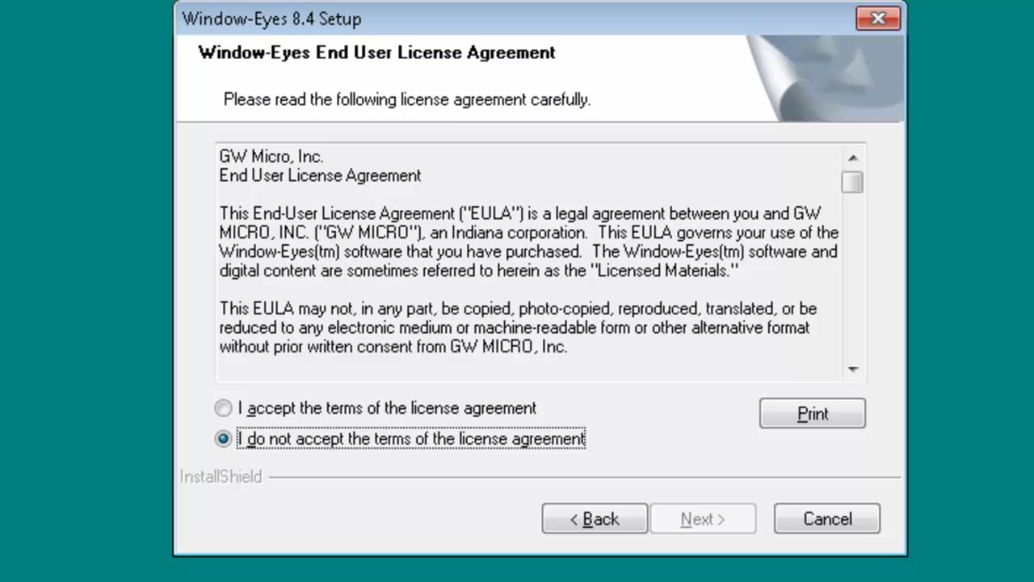
Select 'I accept the terms of the license agreement' and go to Next.
key(alt+a)
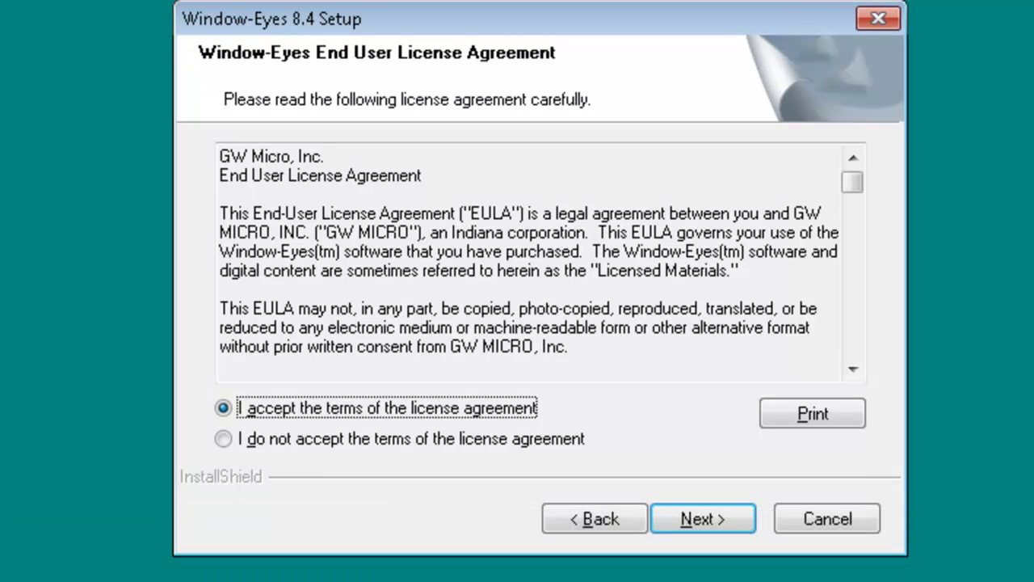
key(Return)
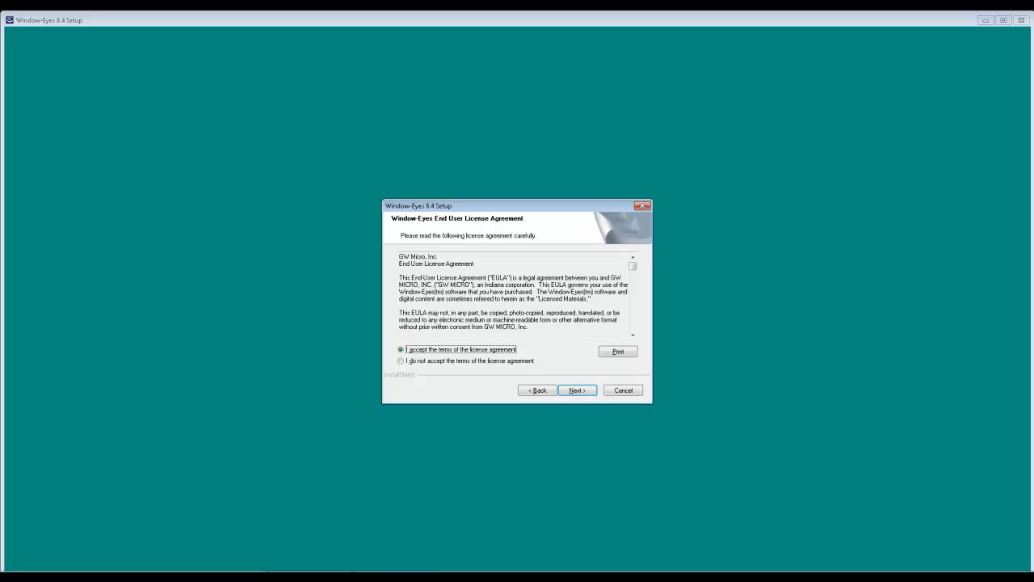
Start the Window-Eyes installation and let it run to the Quick Start Wizard.
key(Return)
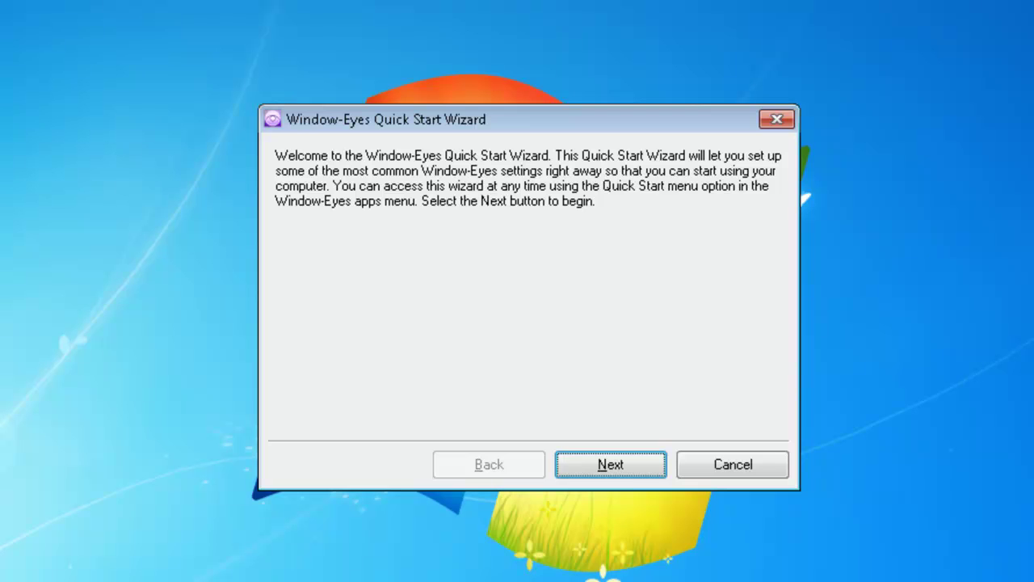
Advance from the Quick Start welcome page to the Speech Voice page.
key(Return)
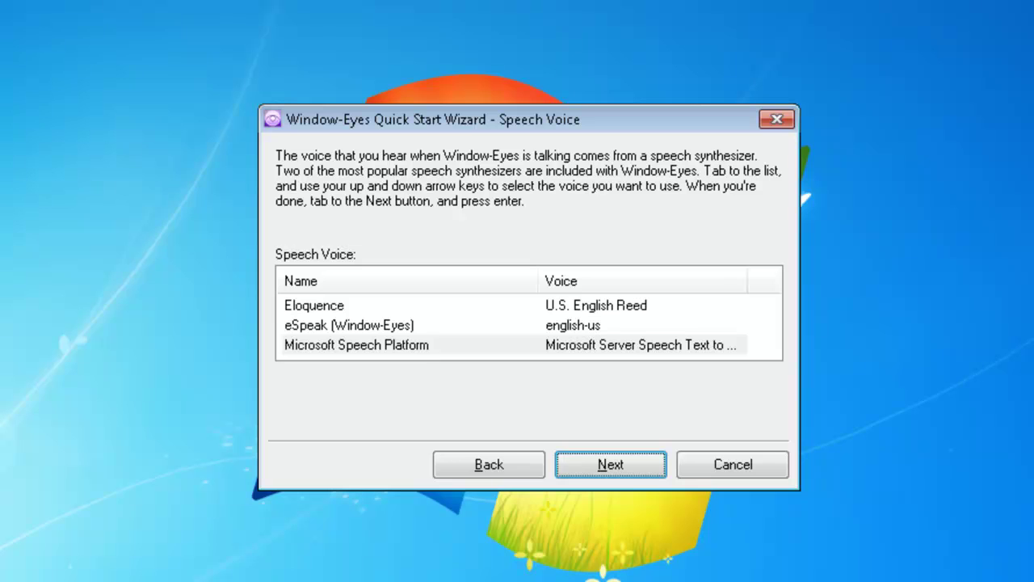
Keep the current speech voice and continue to the Voice Rate page.
key(Return)
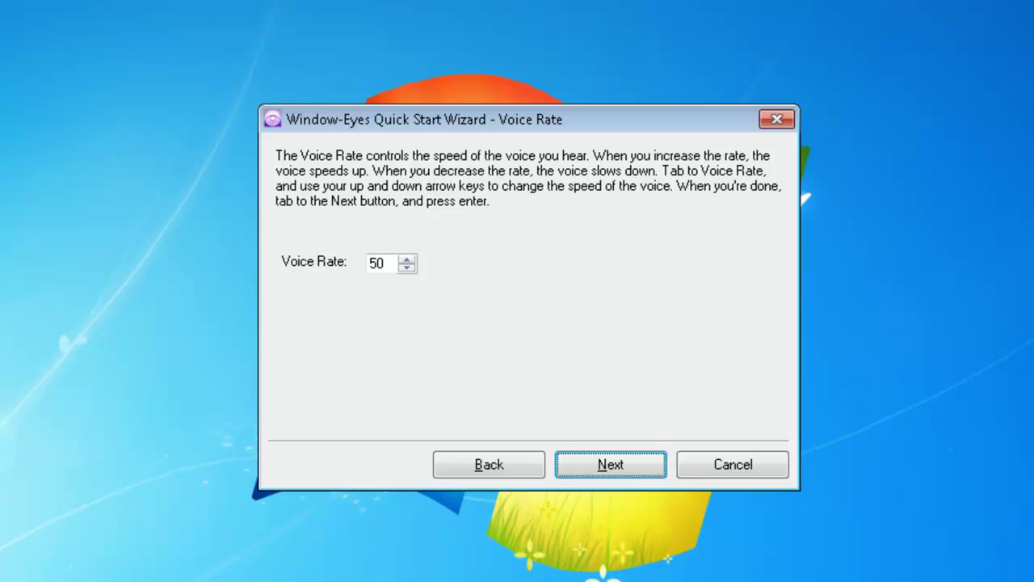
Set the Voice Rate box to 40 and advance to the Punctuation page.
key(Tab)
key(Tab)
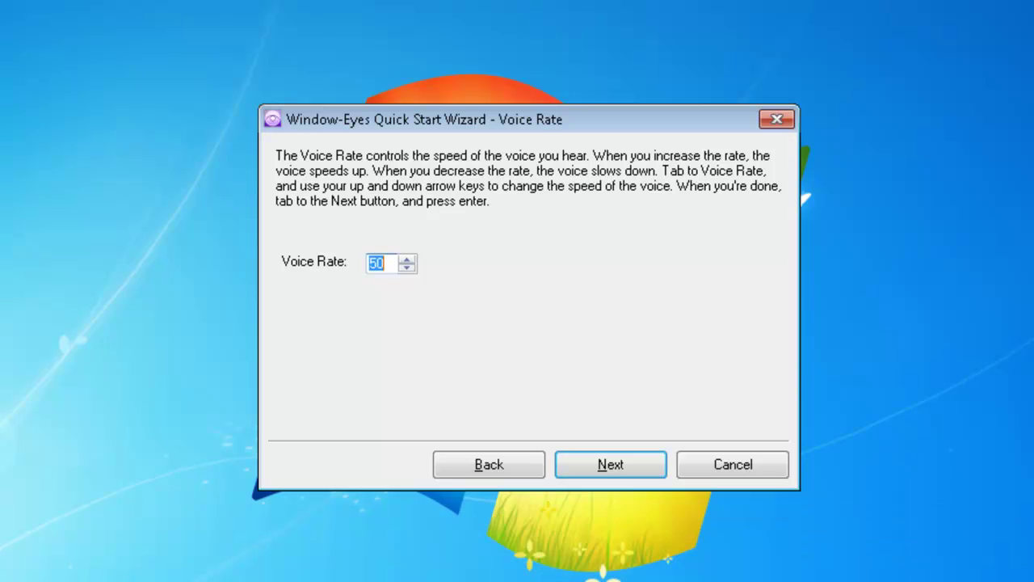
text(40)
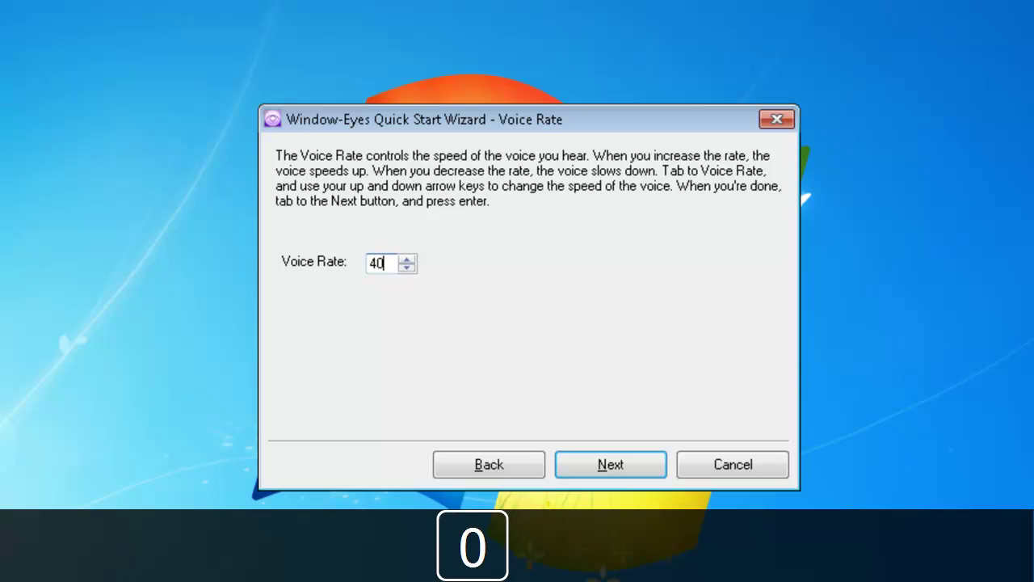
key(Return)
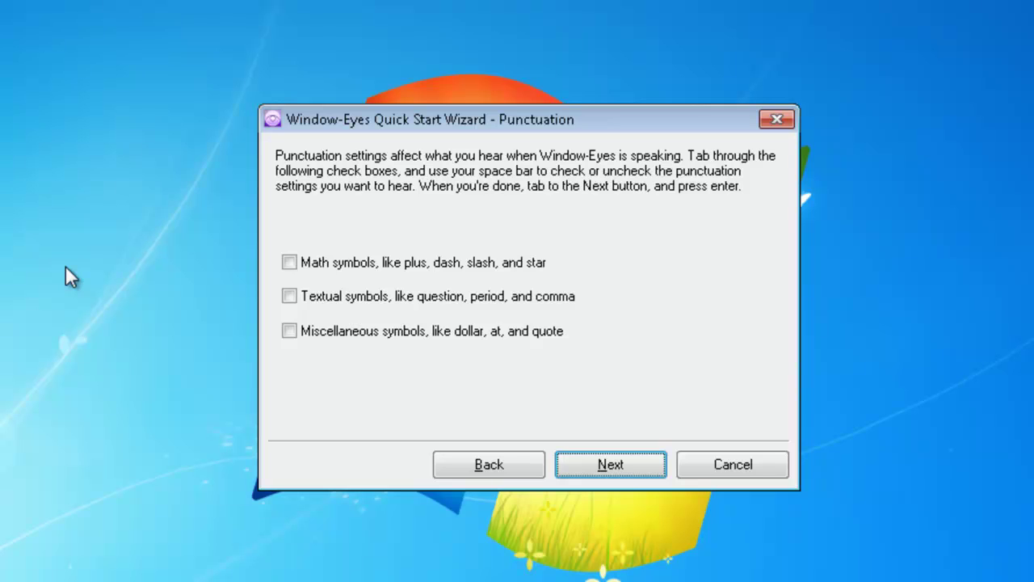
Keep all three punctuation symbol options unchecked and go on to Braille Display.
key(Return)
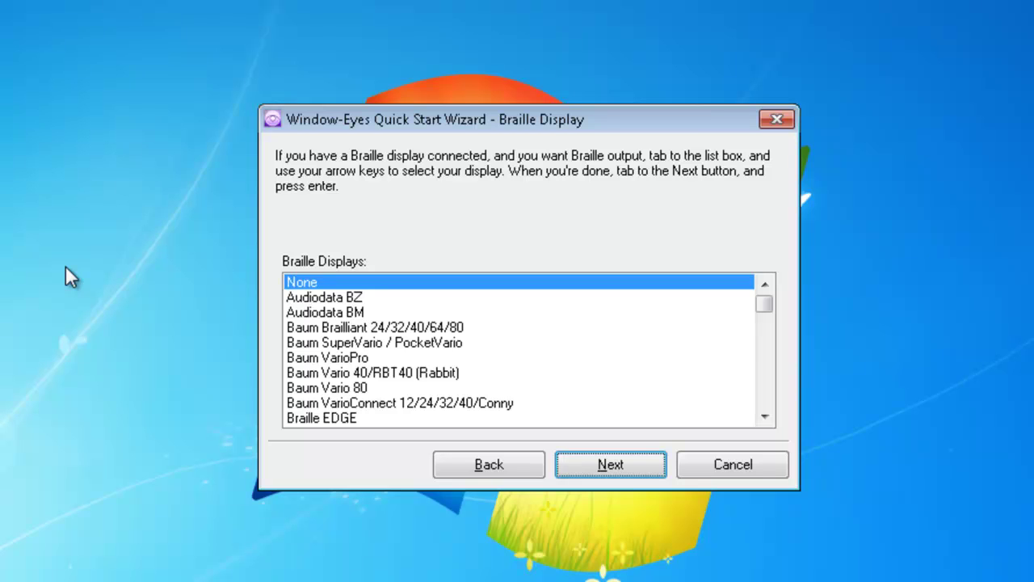
Leave the Braille display set to None and advance to Typing Echo.
key(Return)
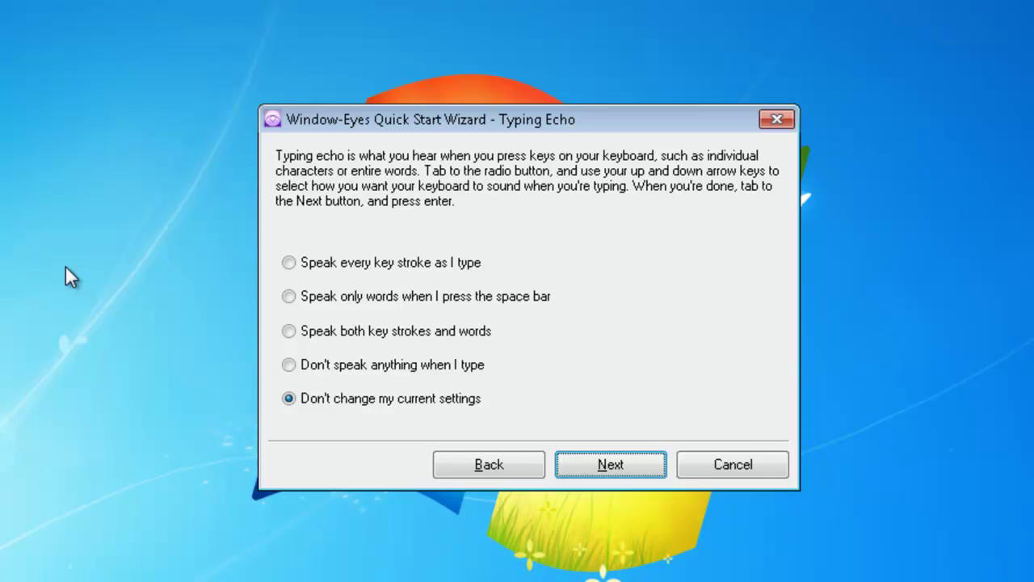
Choose 'Speak only words' at the space bar for typing echo and continue.
key(Tab)
key(Tab)
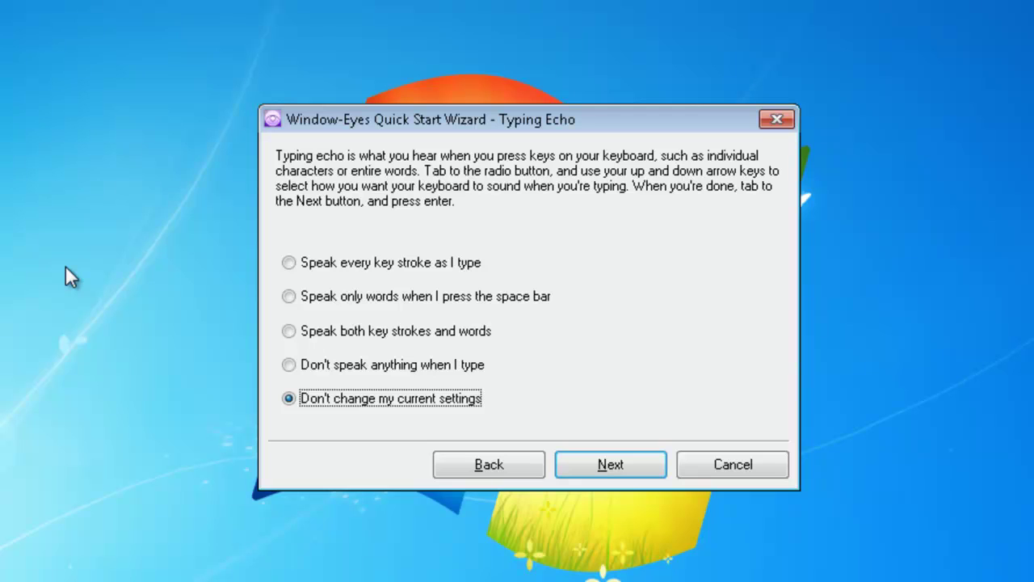
key(Up)
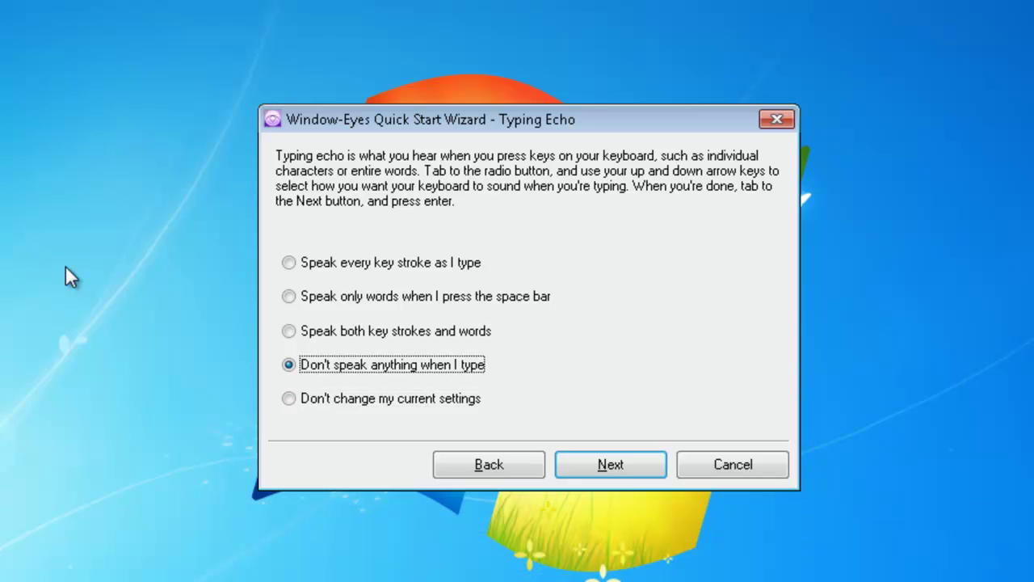
key(Up)
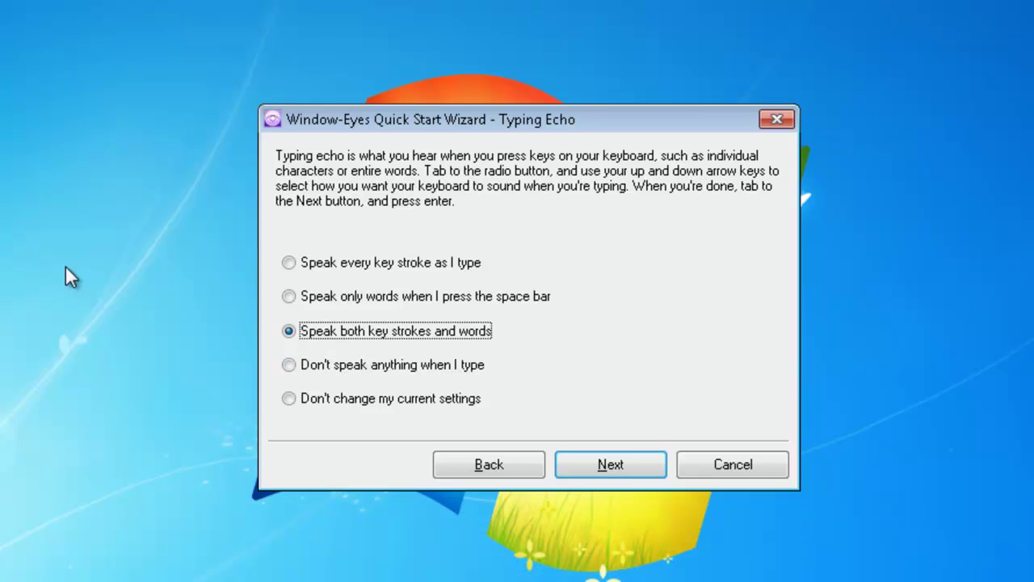
key(Up)
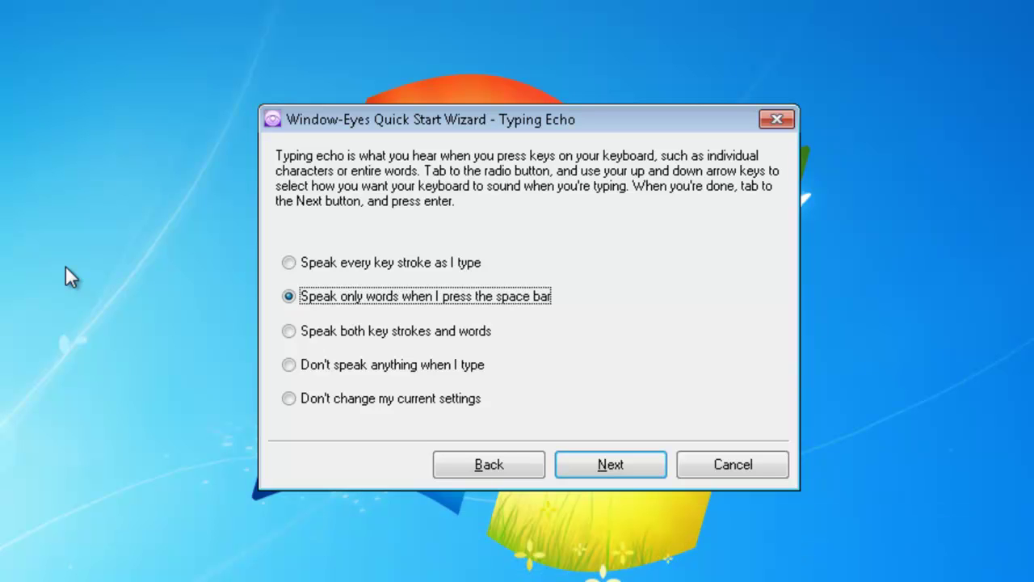
key(Return)
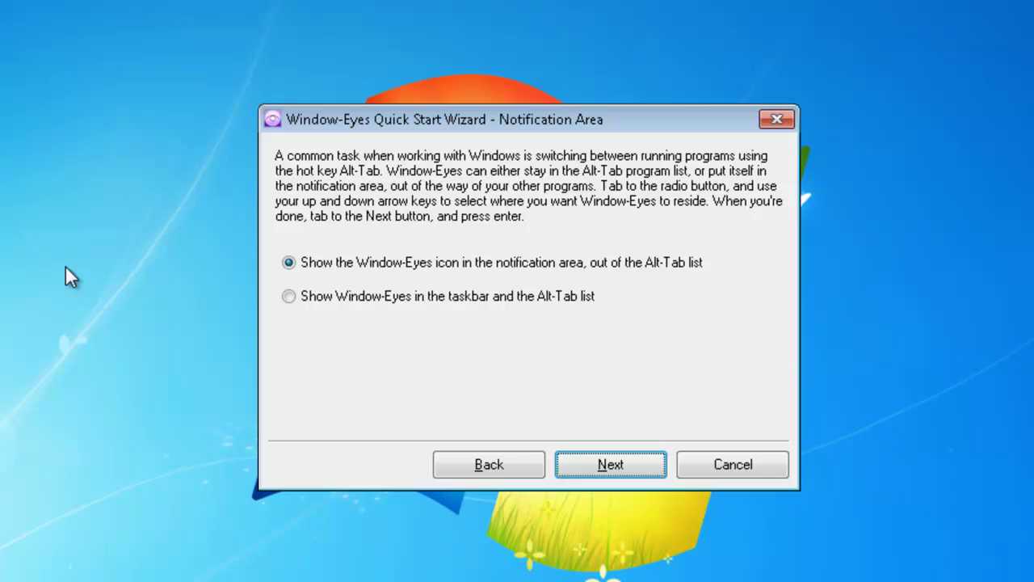
Select showing Window-Eyes in the taskbar and Alt-Tab list, then advance to Keyboard Layout.
key(Tab)
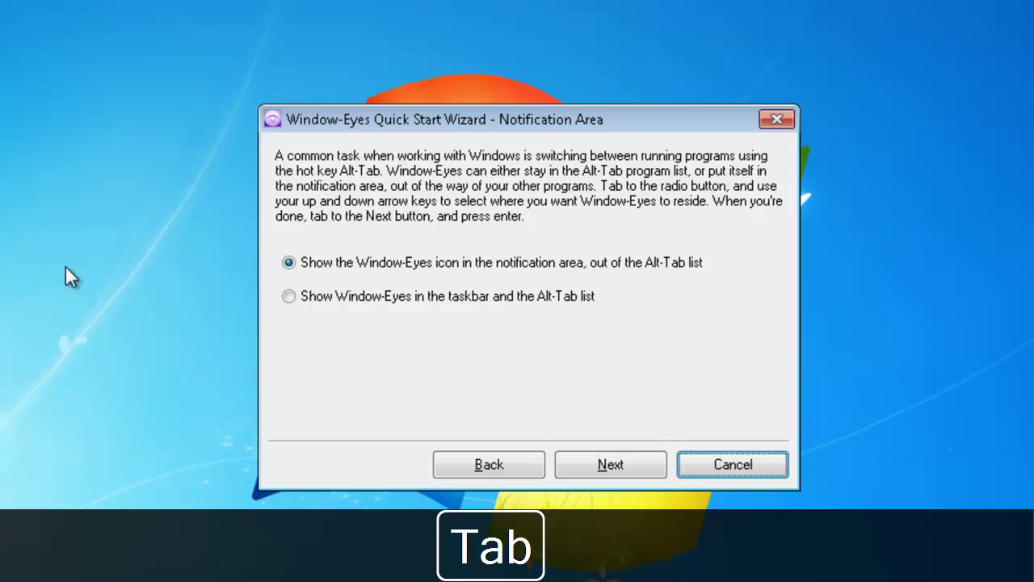
key(Tab)
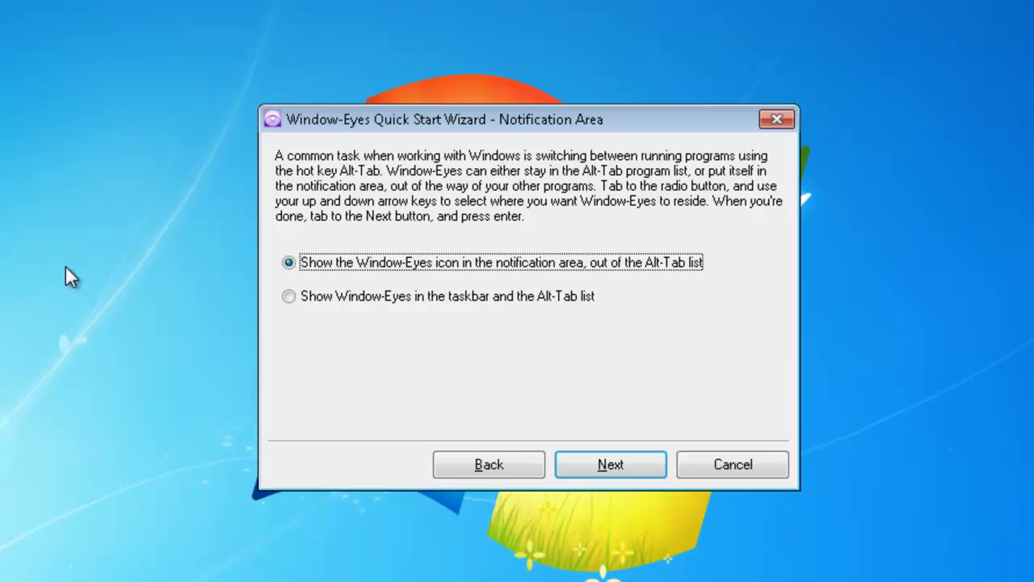
key(Down)
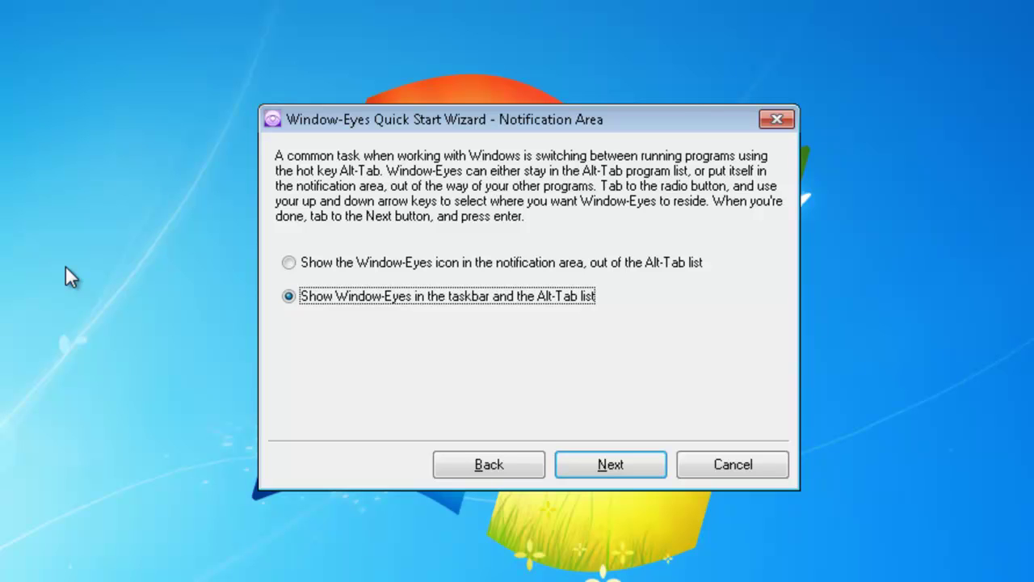
key(Return)
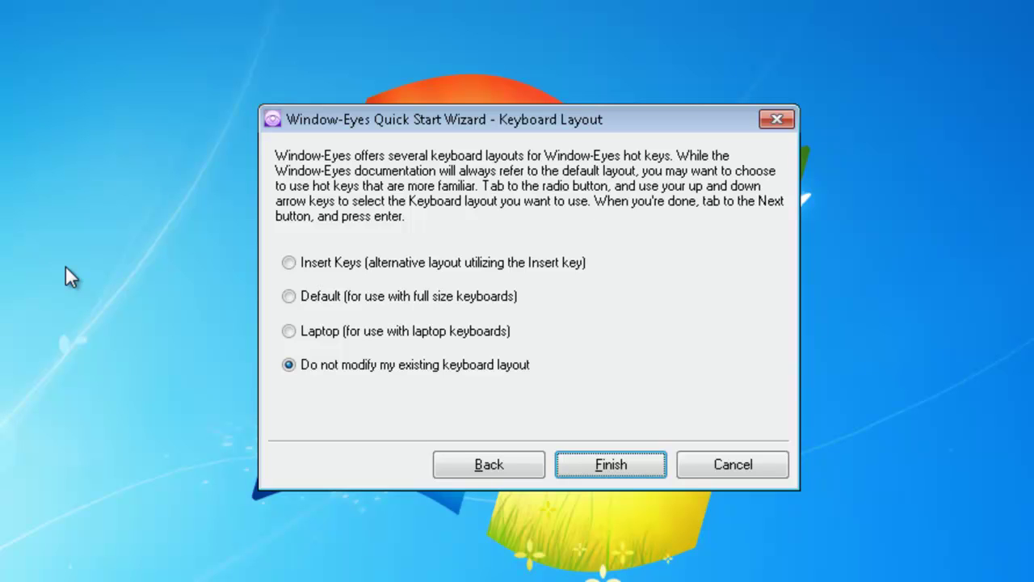
Finish the wizard with 'Do not modify my existing keyboard layout' kept selected.
key(Return)
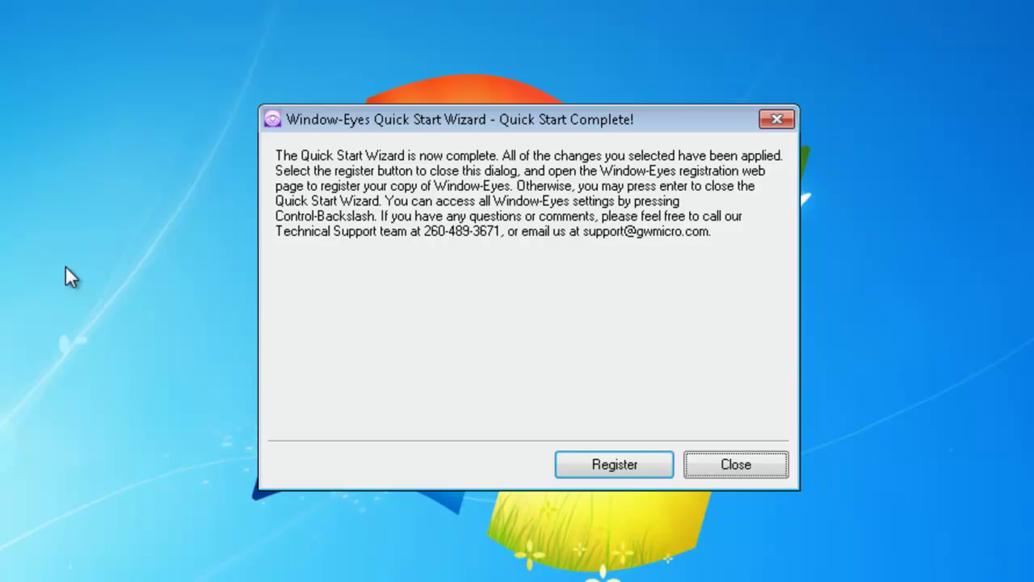
Move focus to the Register button in the Quick Start Complete dialog.
key(Tab)
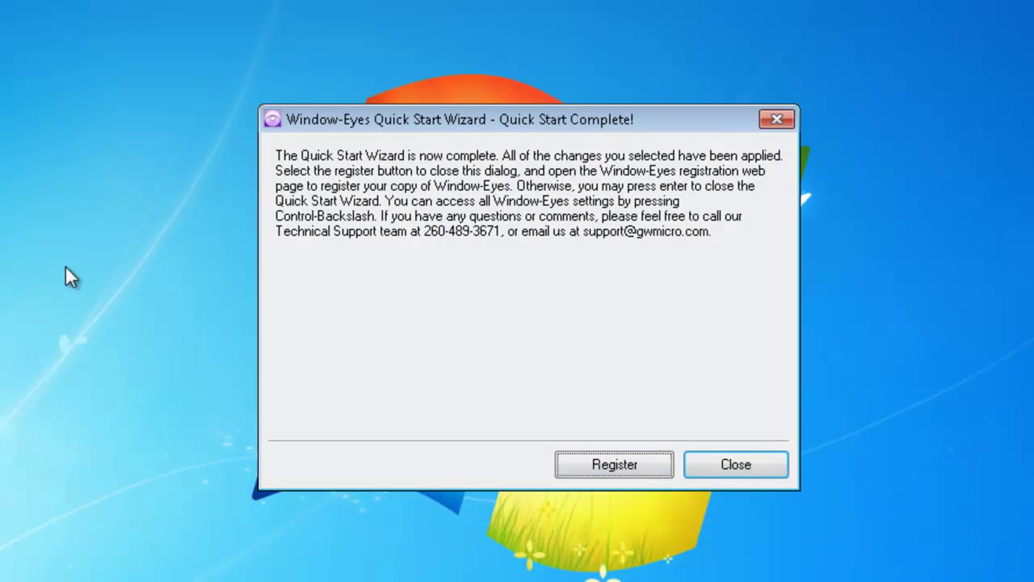
Start online registration and move into the form's Address 1 field.
key(Return)
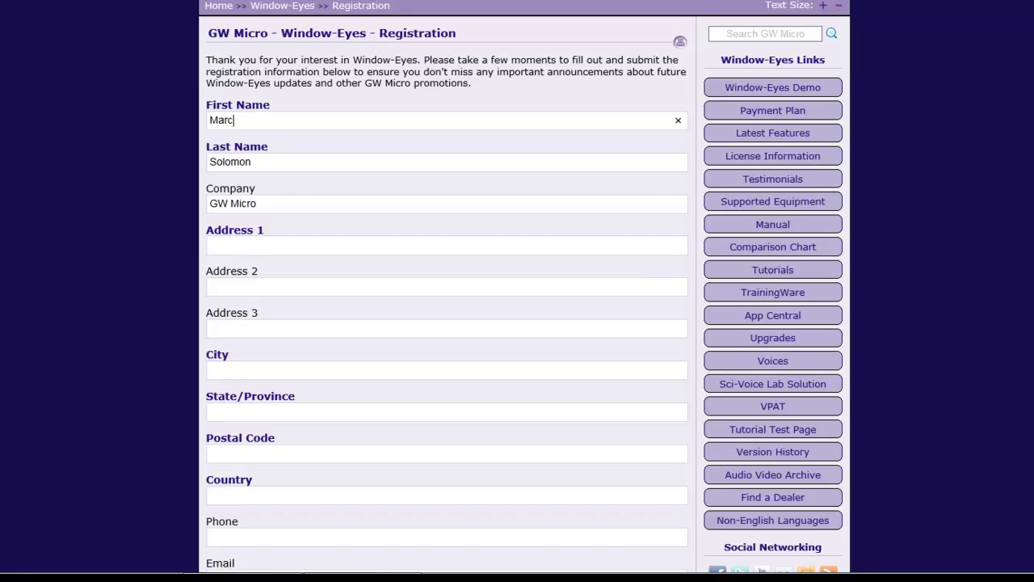
key(e)
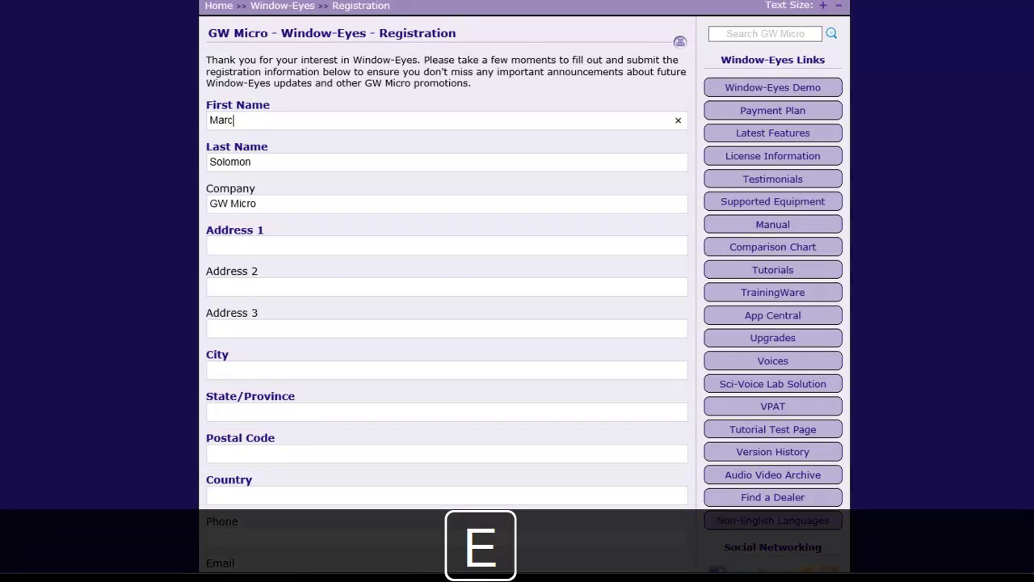
key(e)
key(e)
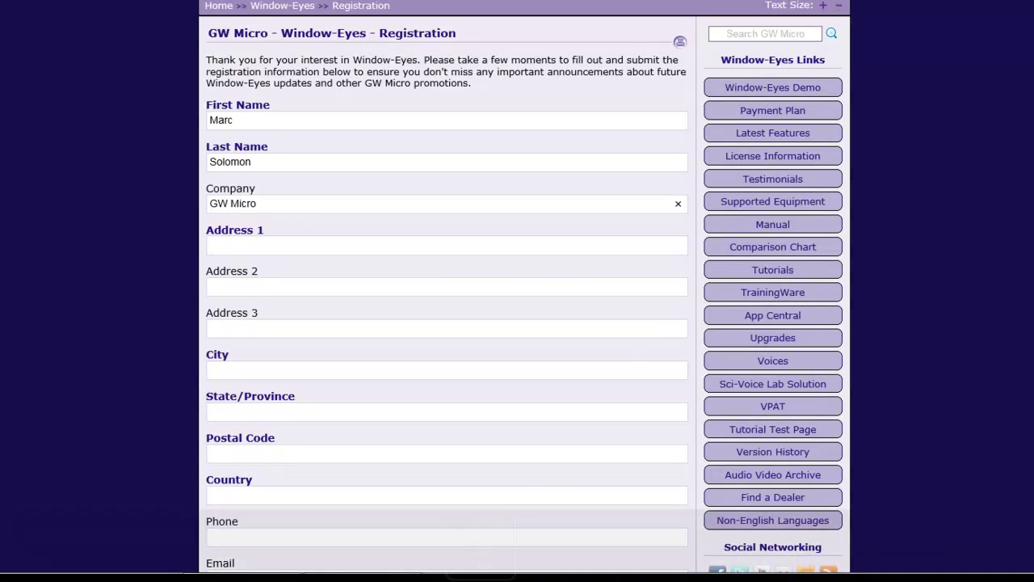
key(e)
key(Return)
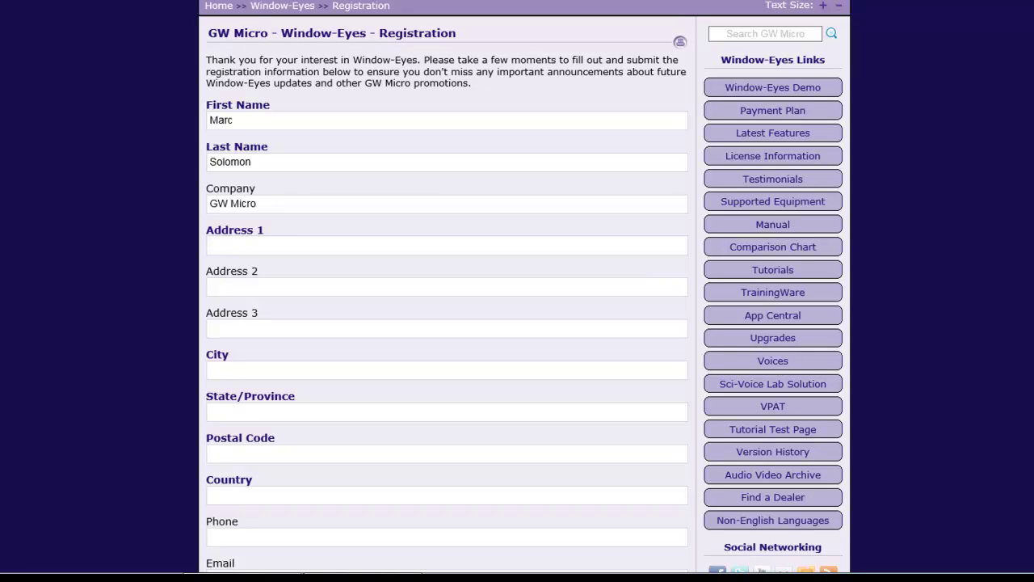
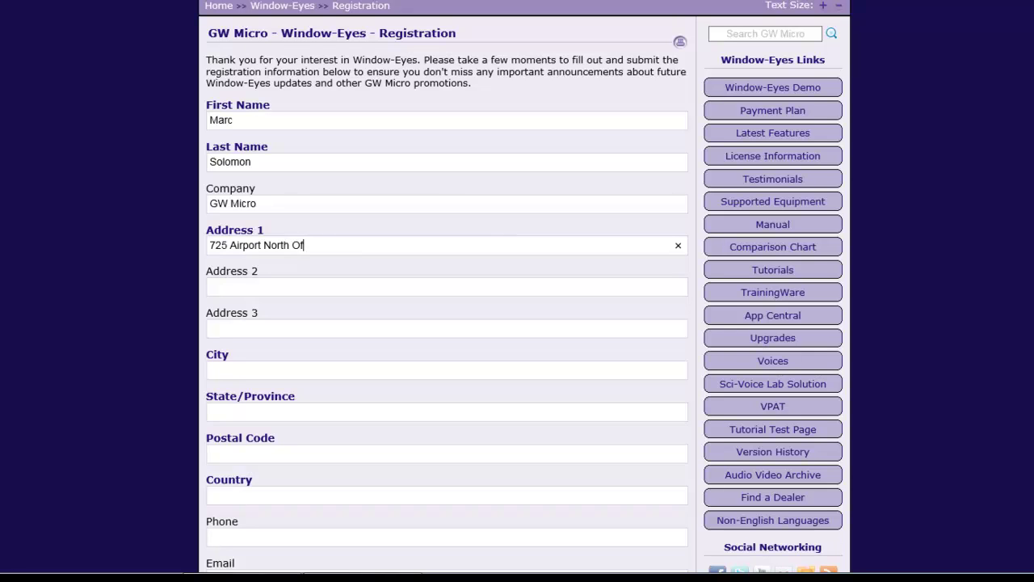
Fill in the street address, city, state, postal code and country, leaving Address 2 empty.
key(Tab)
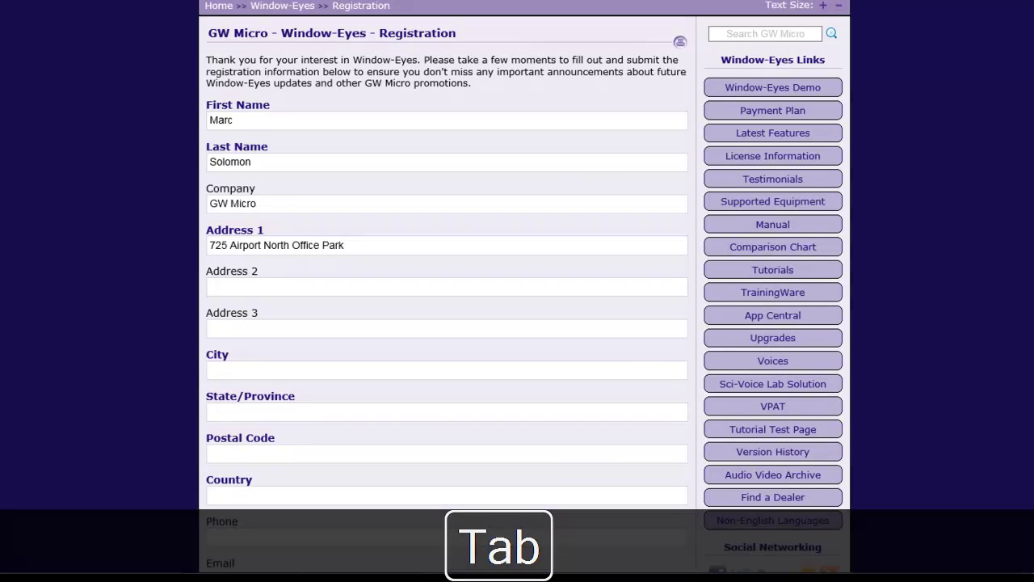
key(Tab)
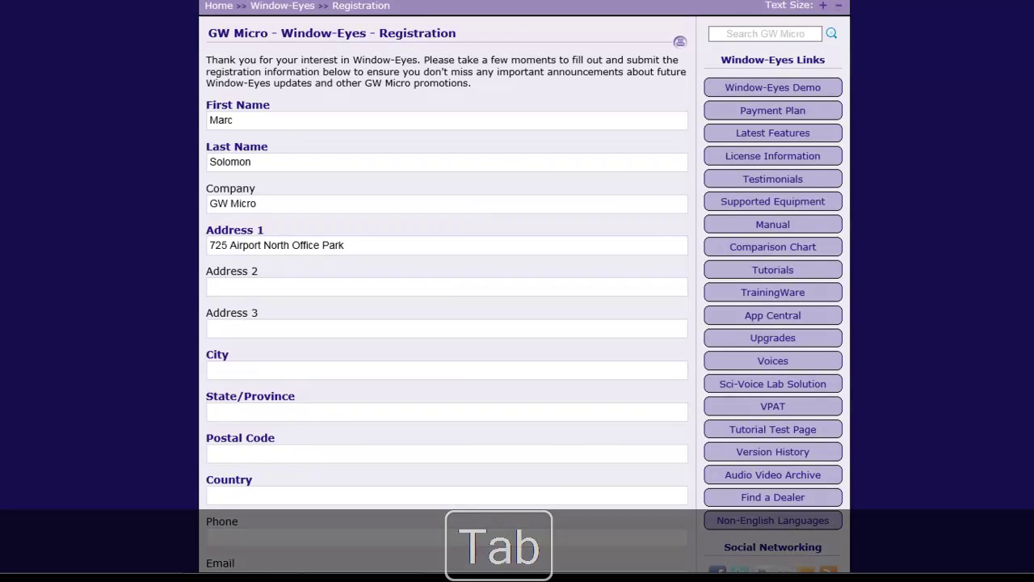
key(Tab)
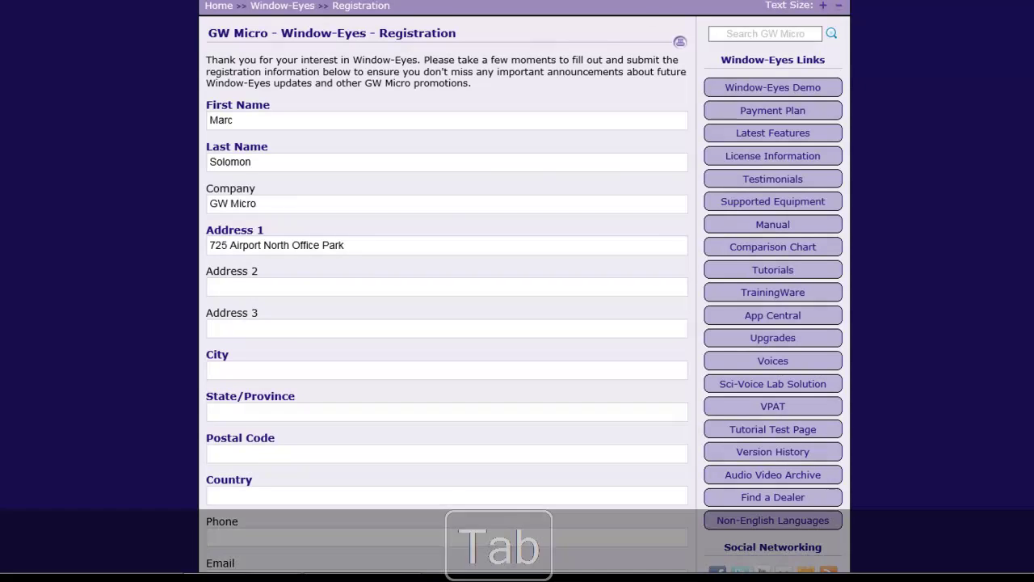
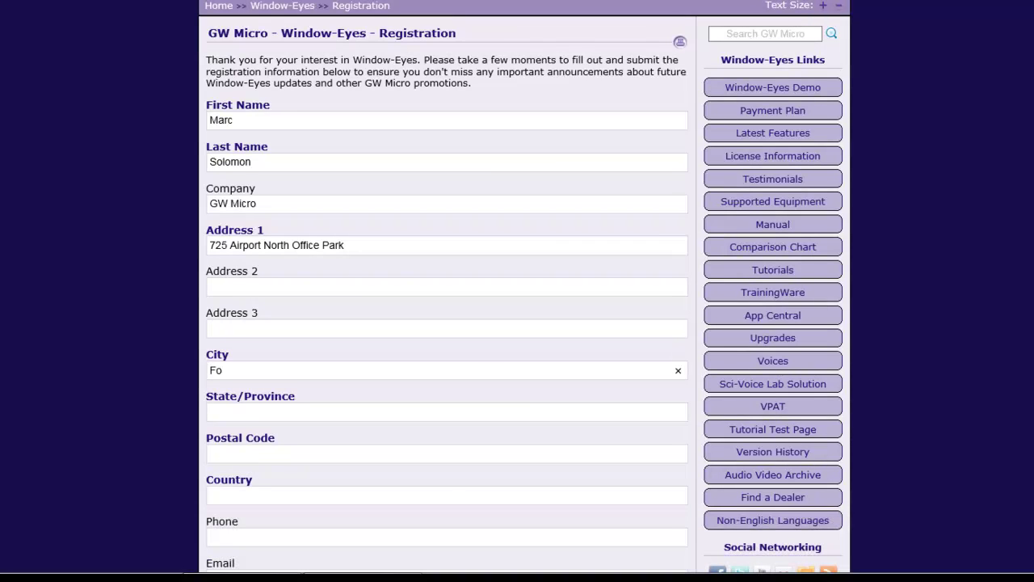
key(Tab)
key(Tab)
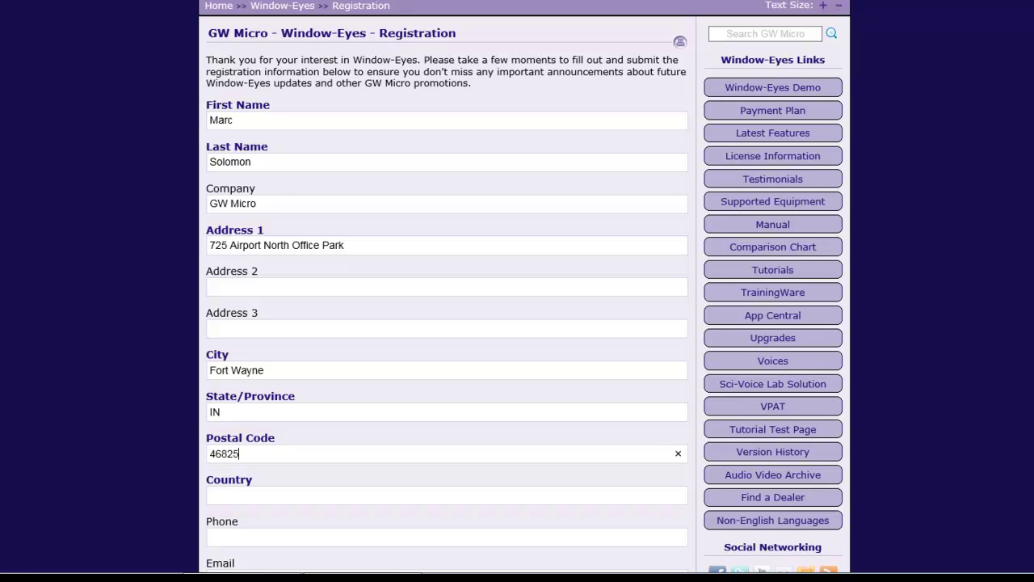
key(Tab)
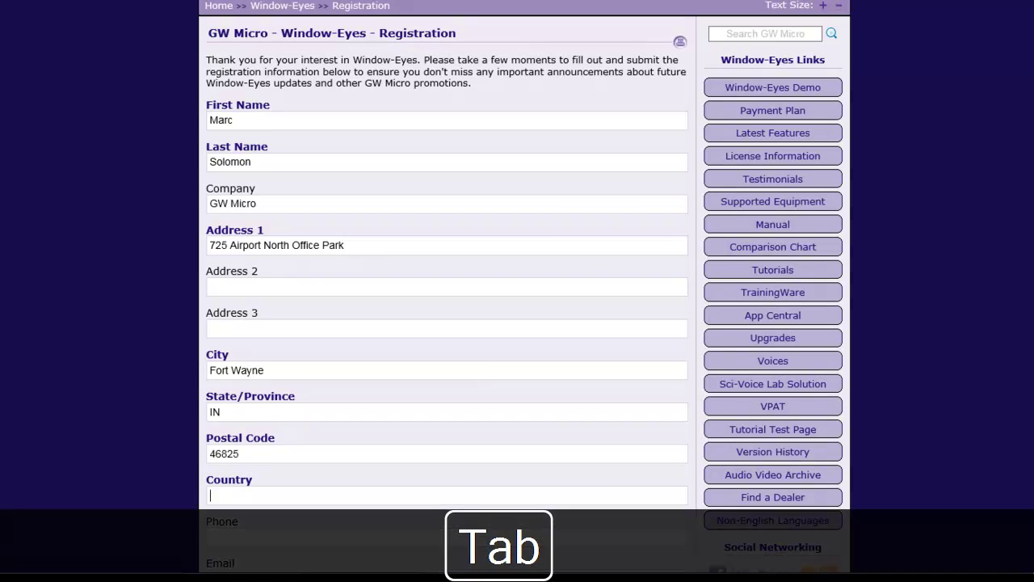
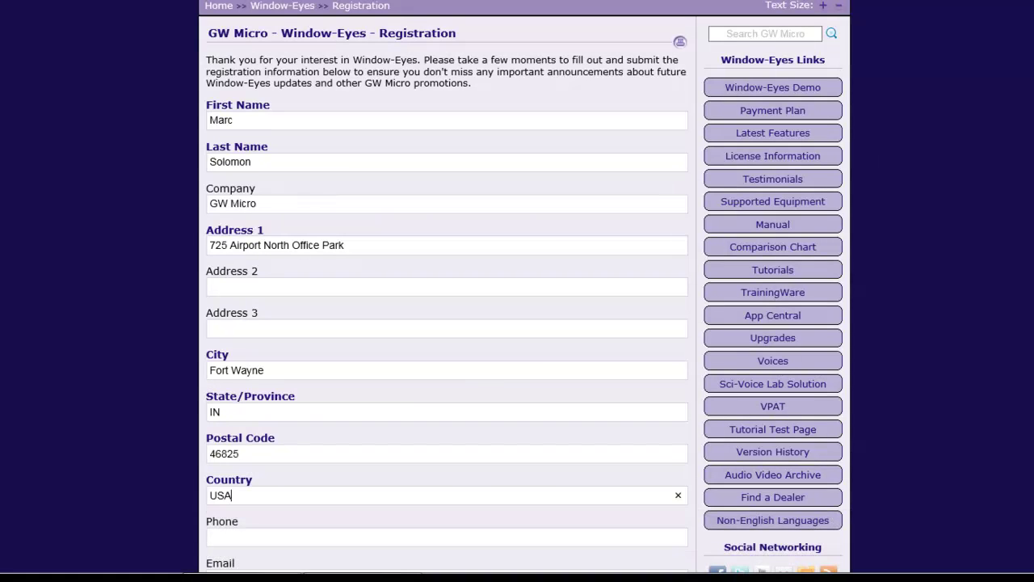
Enter the contact's phone number and e-mail address.
key(Tab)
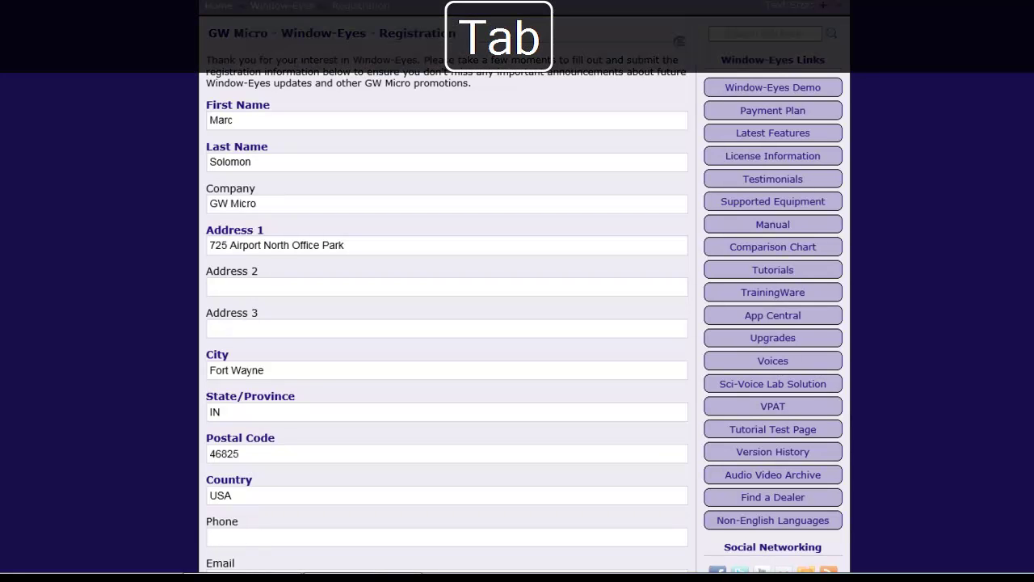
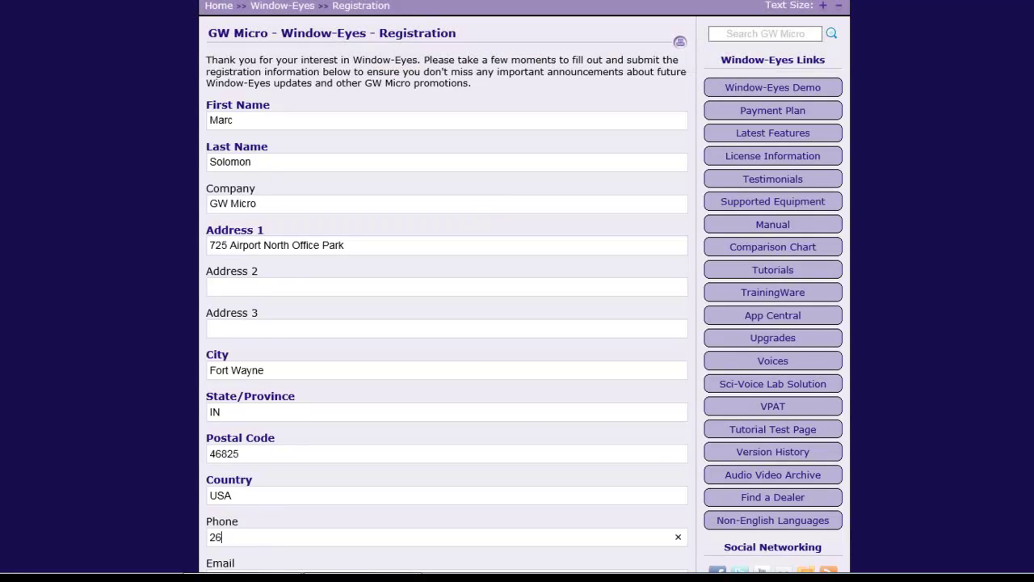
key(Tab)
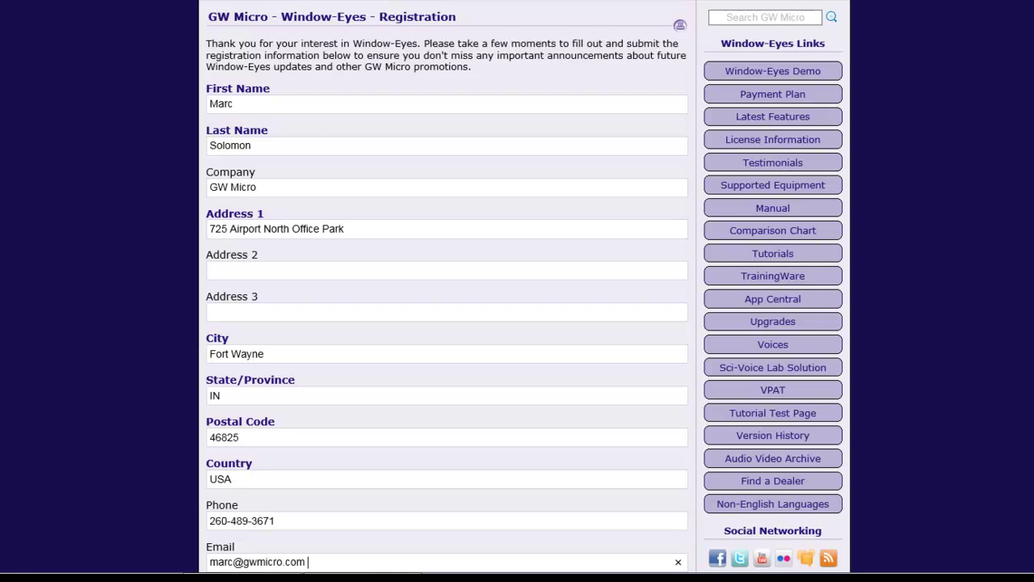
Skip Serial Number and Purchased From, check the GW-News subscription, and submit the form.
key(Tab)
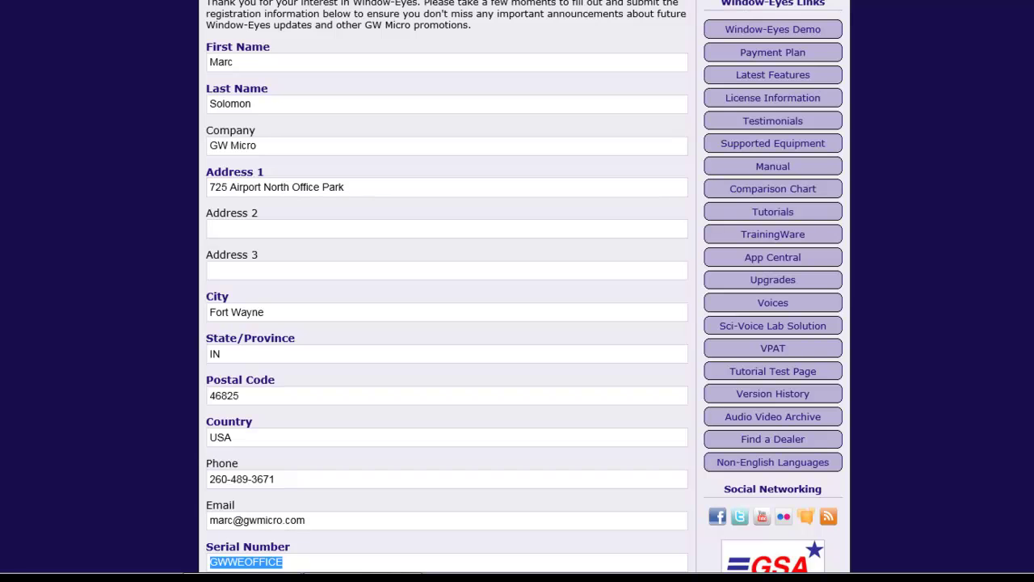
key(Tab)
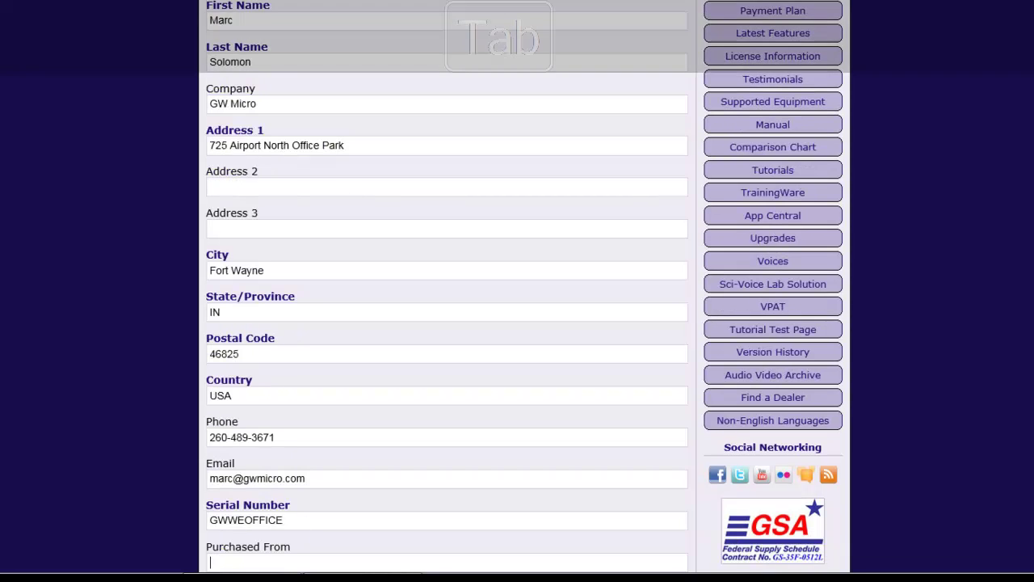
key(Tab)
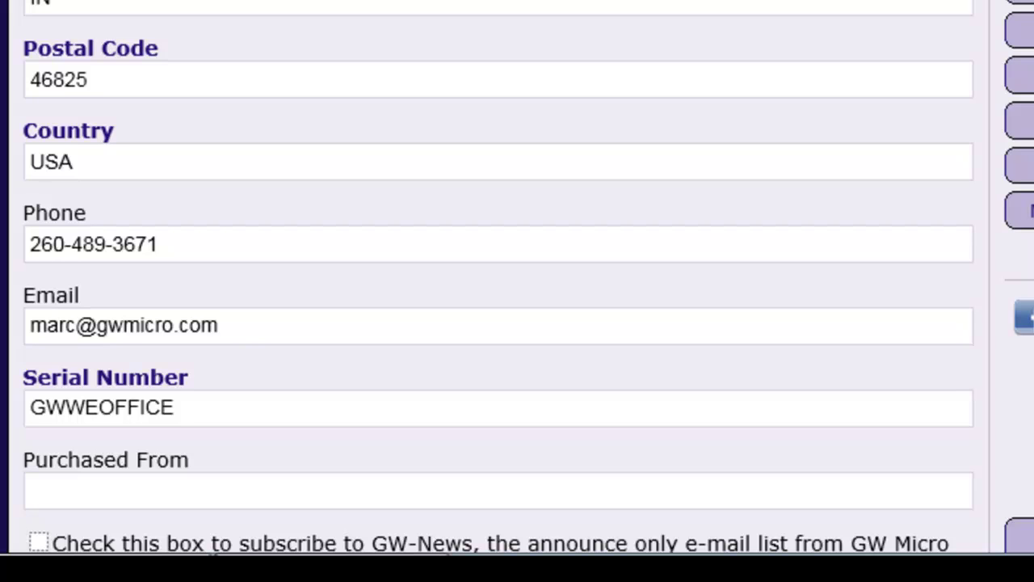
key(space)
key(Tab)
key(Return)
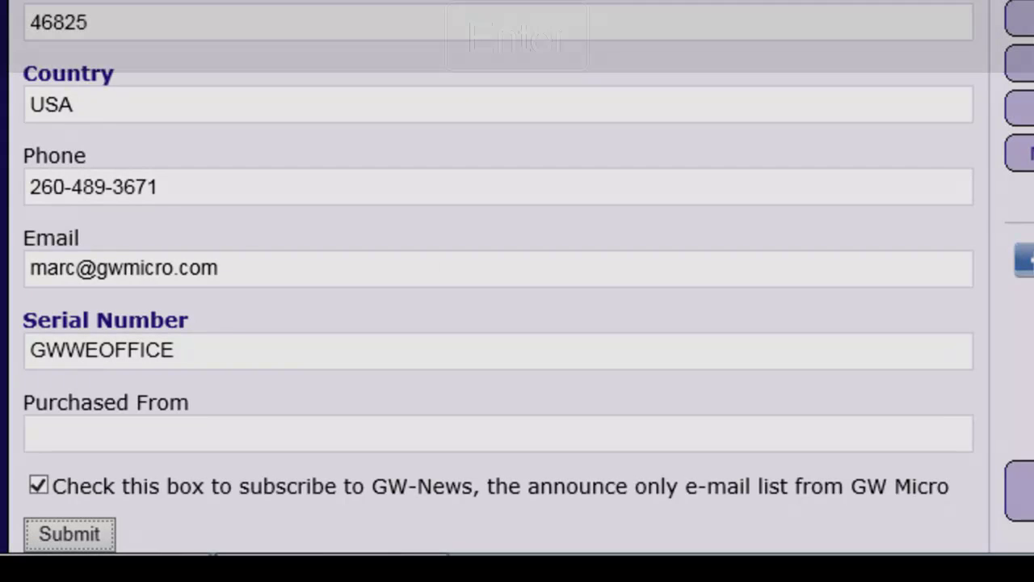